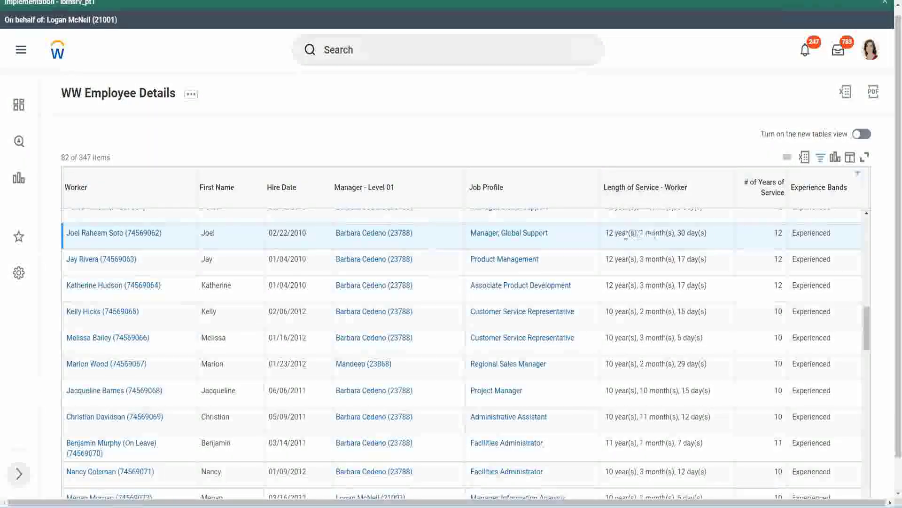
Step: Compare the Length of Service text with the # of Years of Service value for the Manager, Global Support worker
left_click_drag(605, 233, 610, 234)
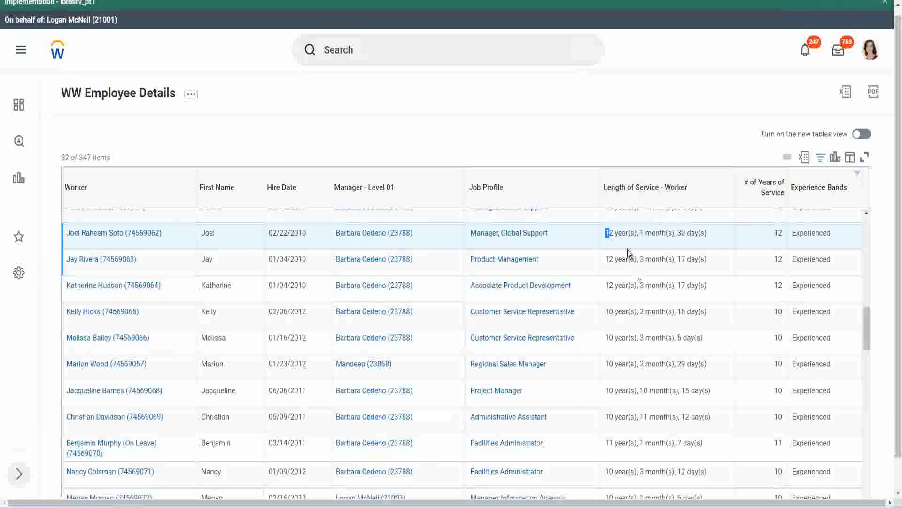
left_click(636, 233)
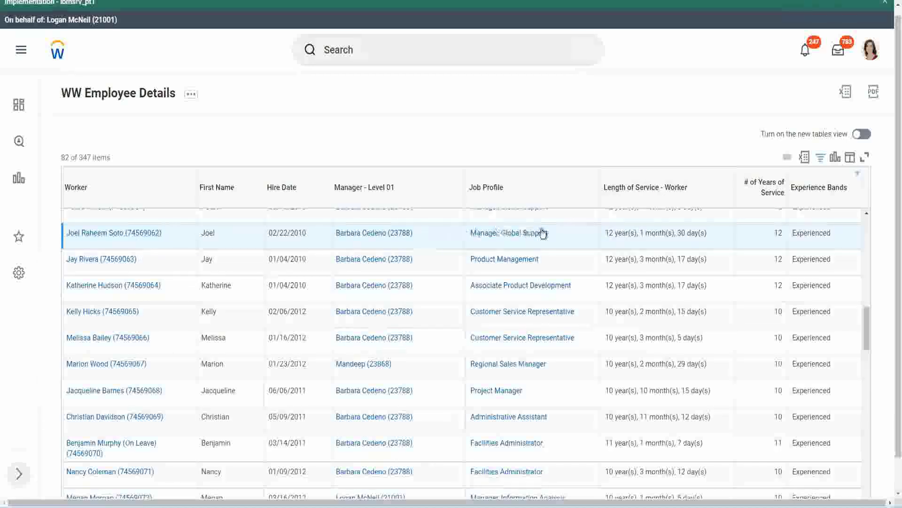
double_click(607, 233)
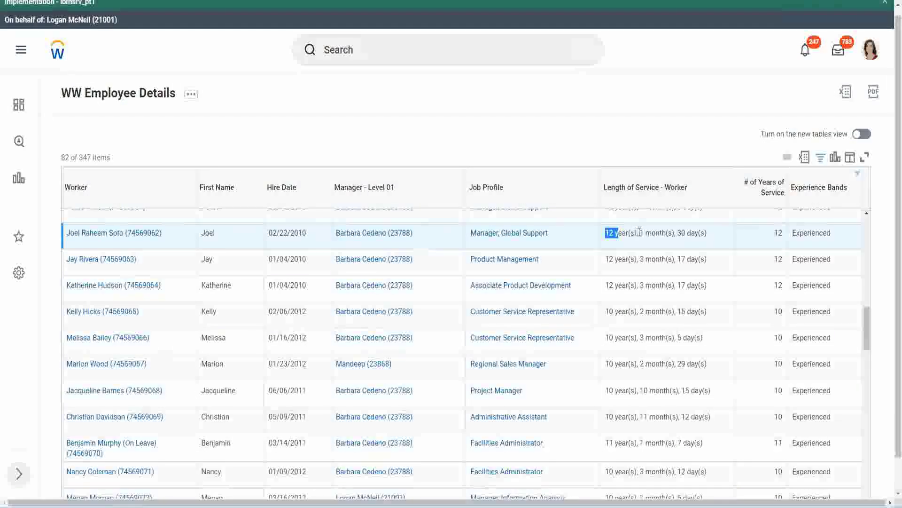
left_click_drag(639, 233, 691, 233)
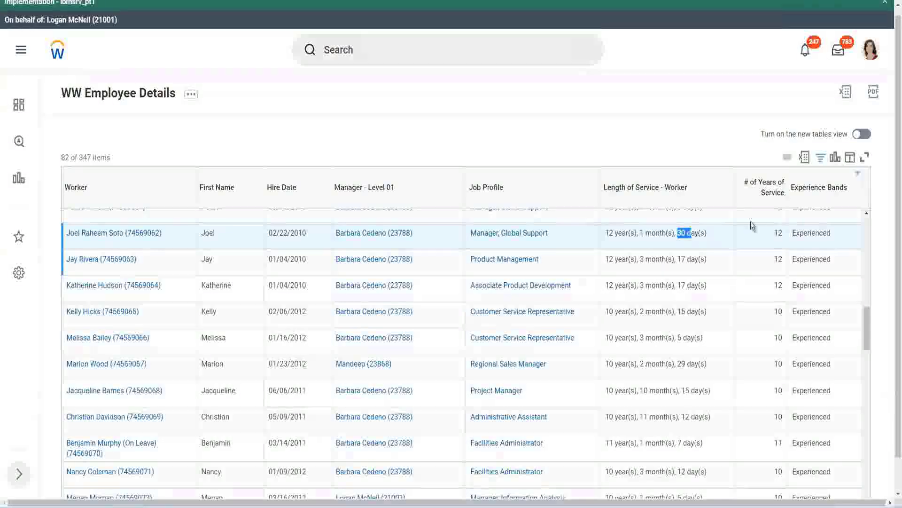
left_click(758, 247)
left_click_drag(758, 247, 737, 255)
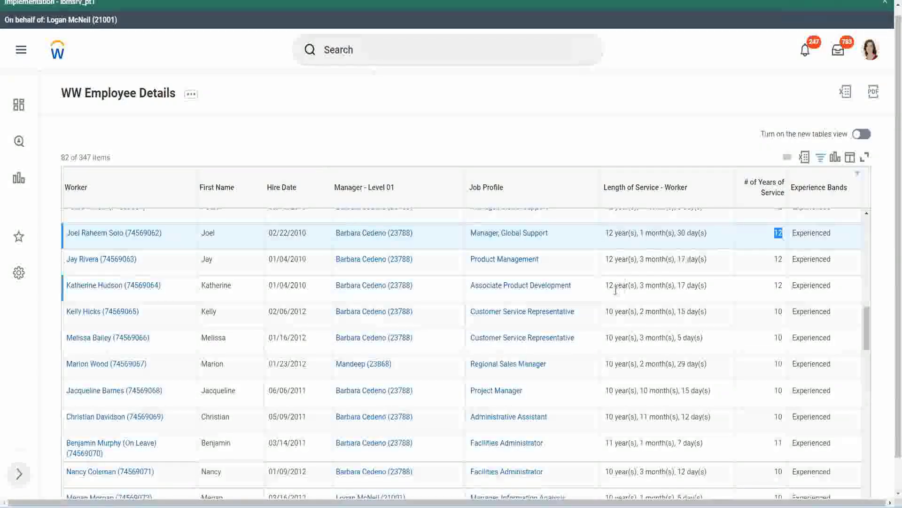
Step: Compare the Length of Service text with the # of Years of Service value for the Administrative Assistant hired 05/09/2011
left_click(621, 416)
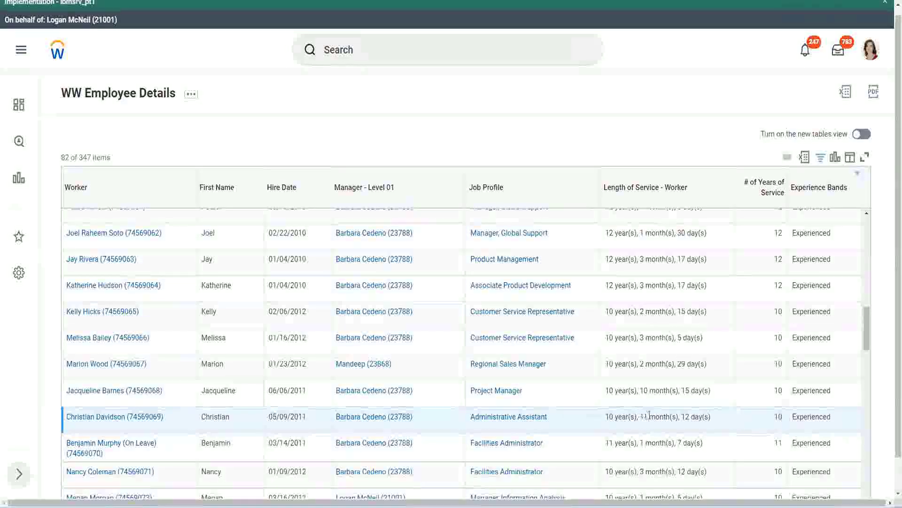
left_click_drag(641, 416, 690, 417)
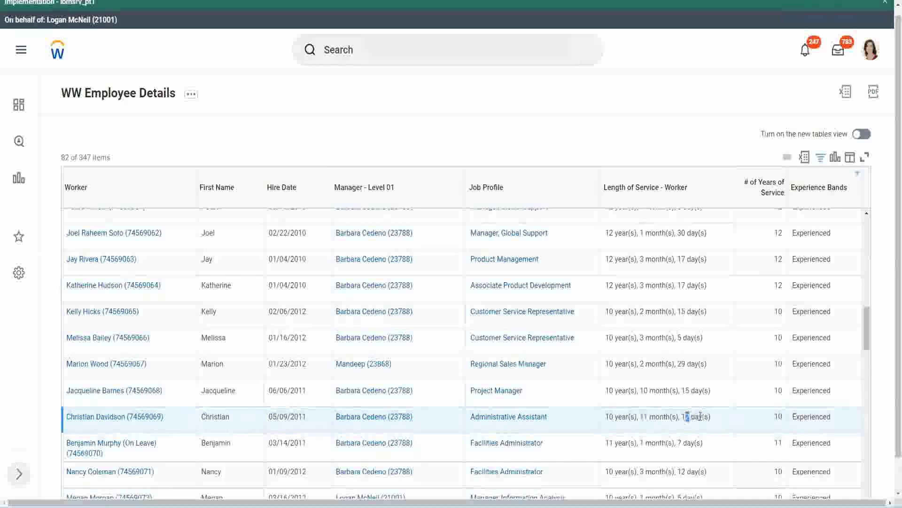
left_click(701, 416)
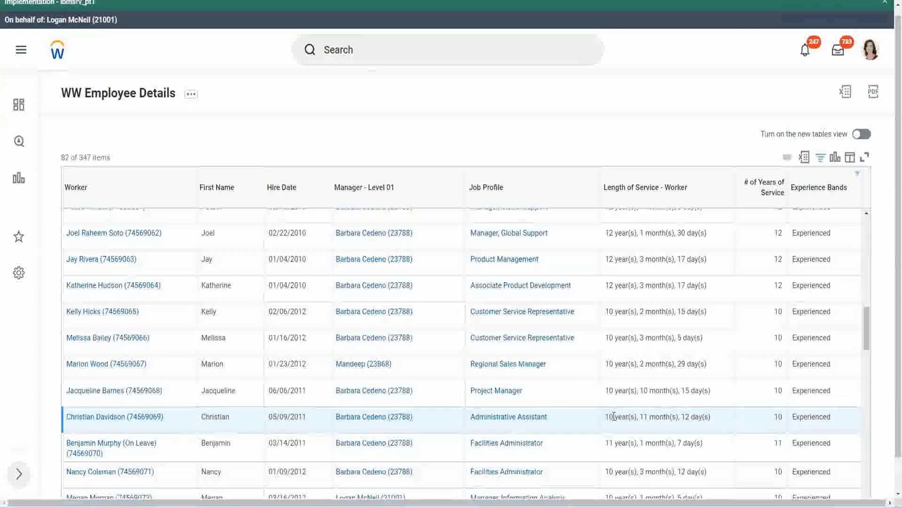
double_click(777, 417)
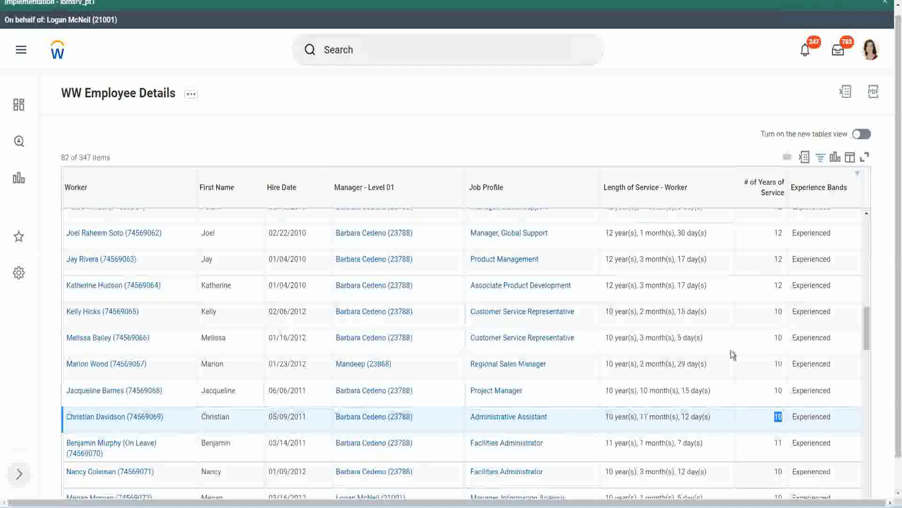
left_click(778, 297)
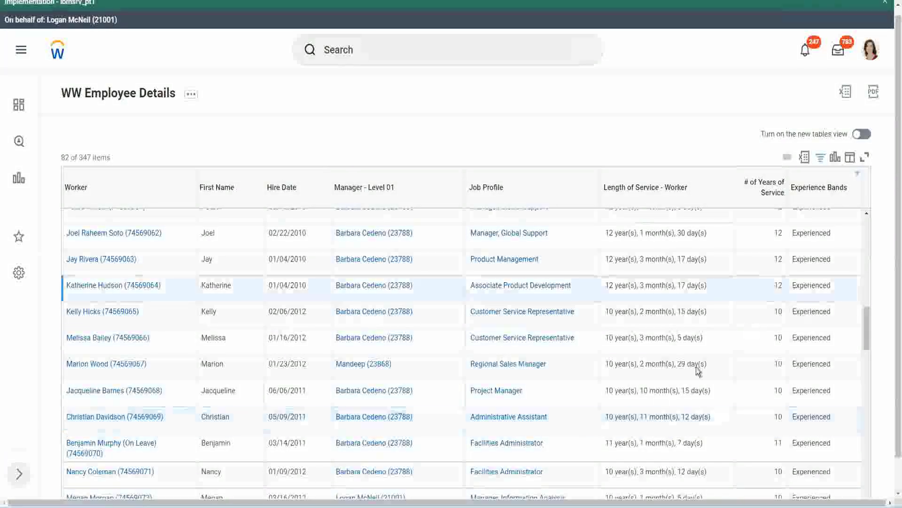
Step: Examine how months and days are treated in # of Years of Service across the Global Support, Administrative Assistant and Project Manager rows
left_click(617, 414)
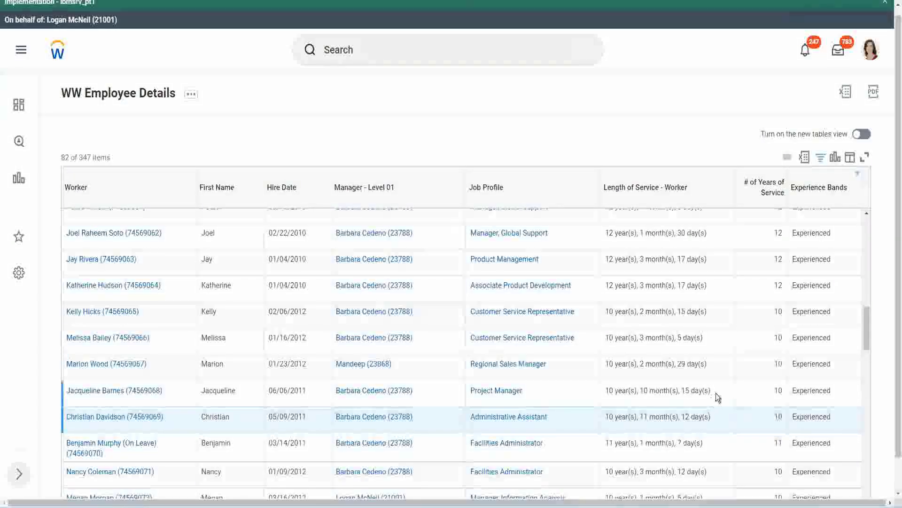
double_click(780, 233)
left_click_drag(606, 233, 718, 230)
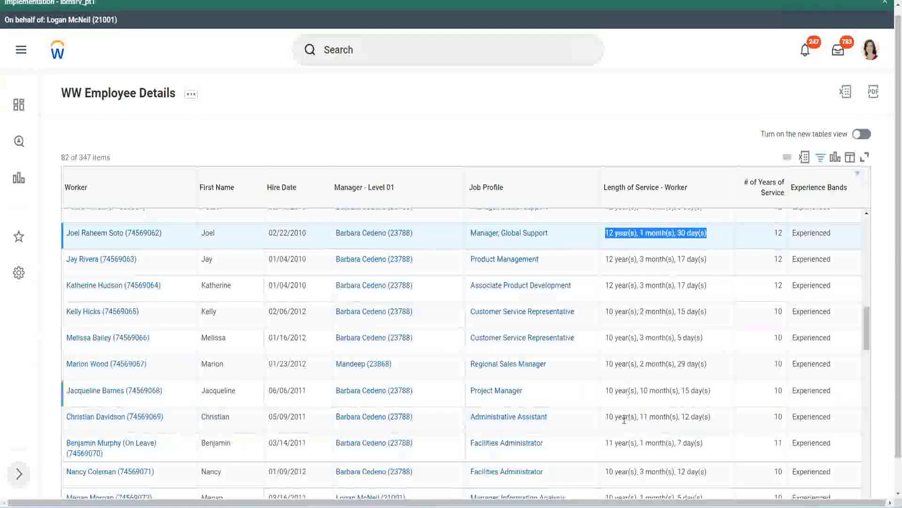
left_click(701, 417)
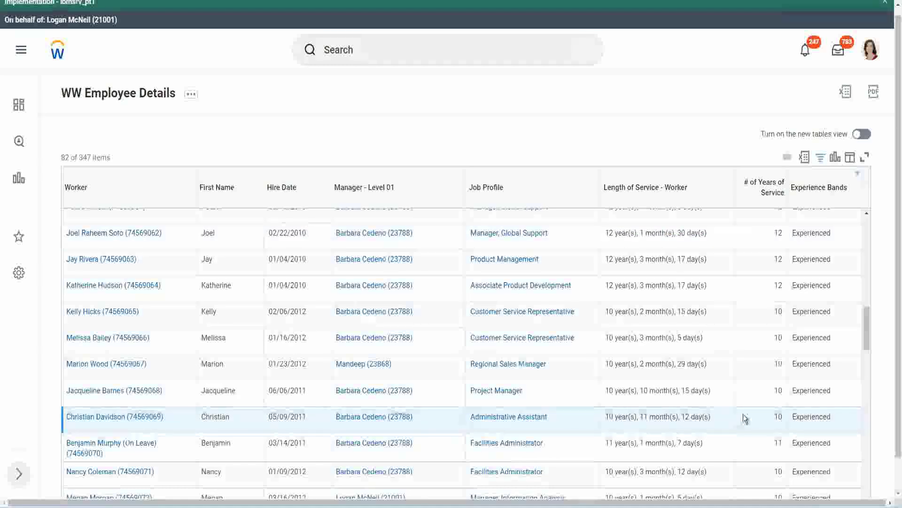
double_click(776, 416)
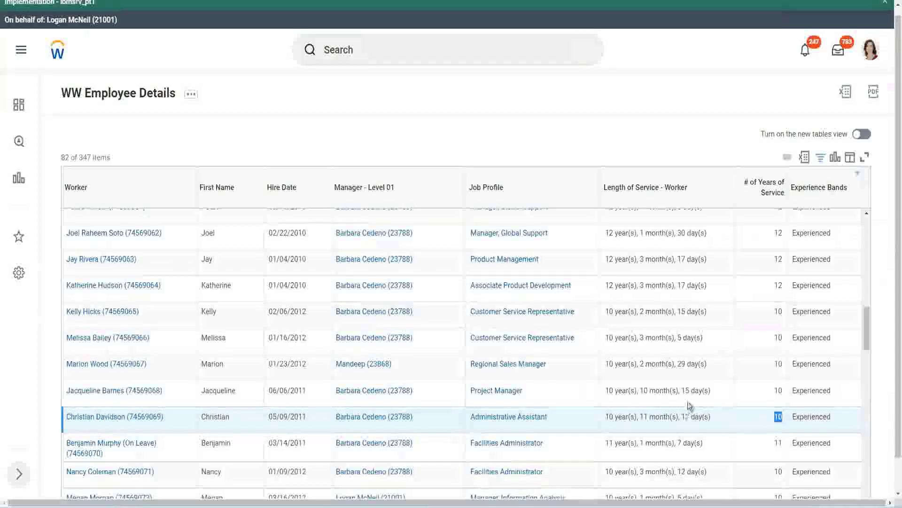
left_click(746, 419)
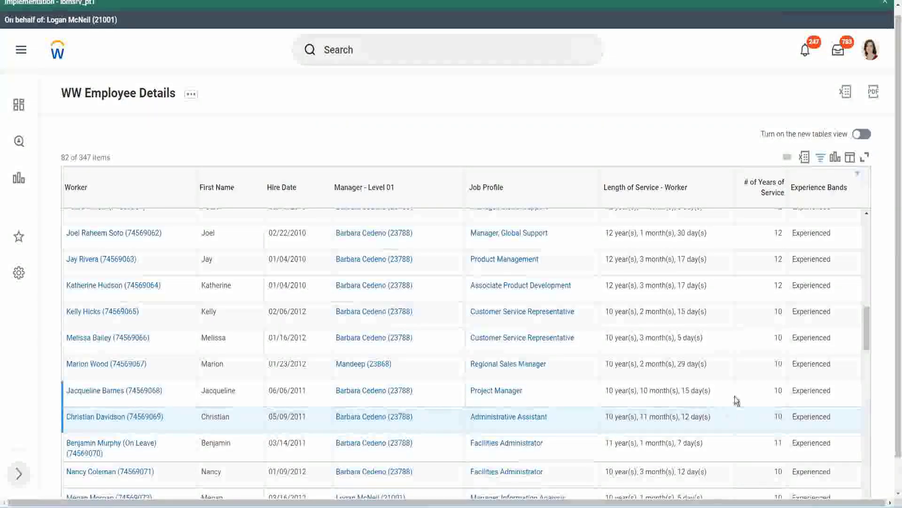
left_click(752, 390)
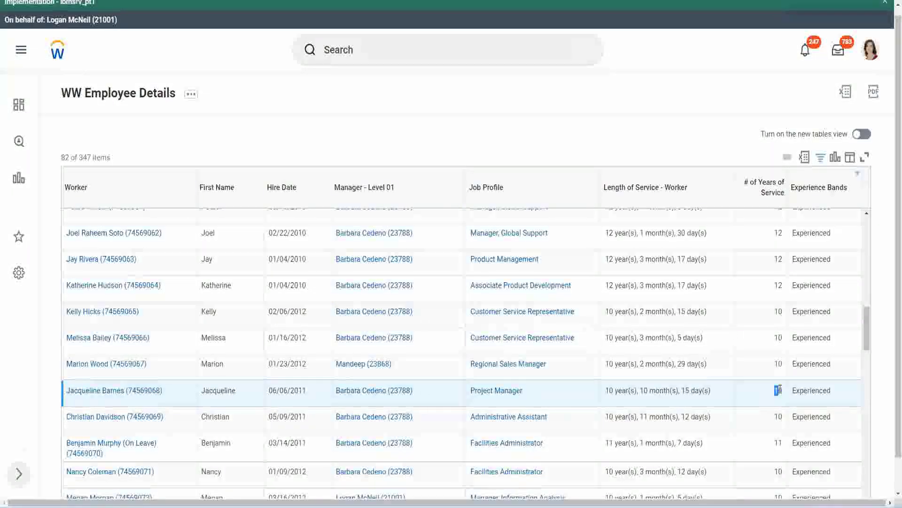
double_click(644, 391)
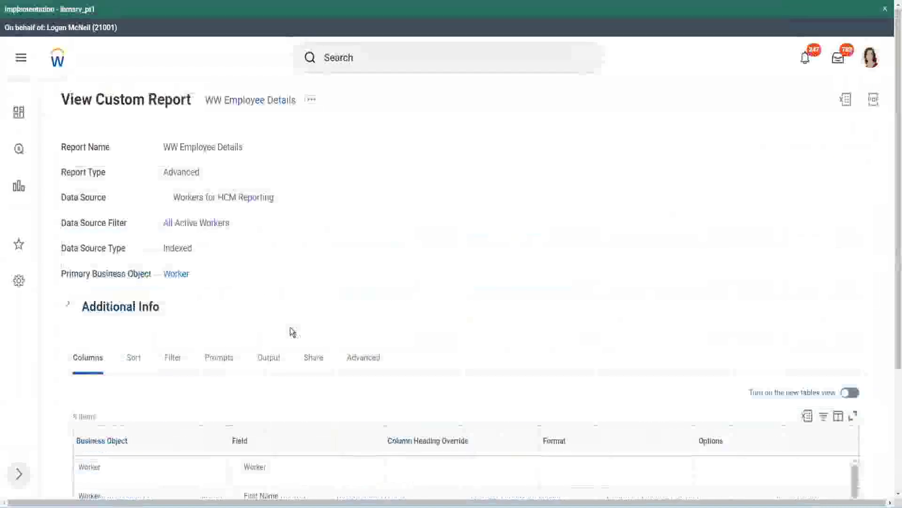
Step: Open the calculated field CF-WW-Eval Exp-Derive Experience Bands from Years of Service in a new tab and review its conditions and return values
scroll(294, 329, "down", 5)
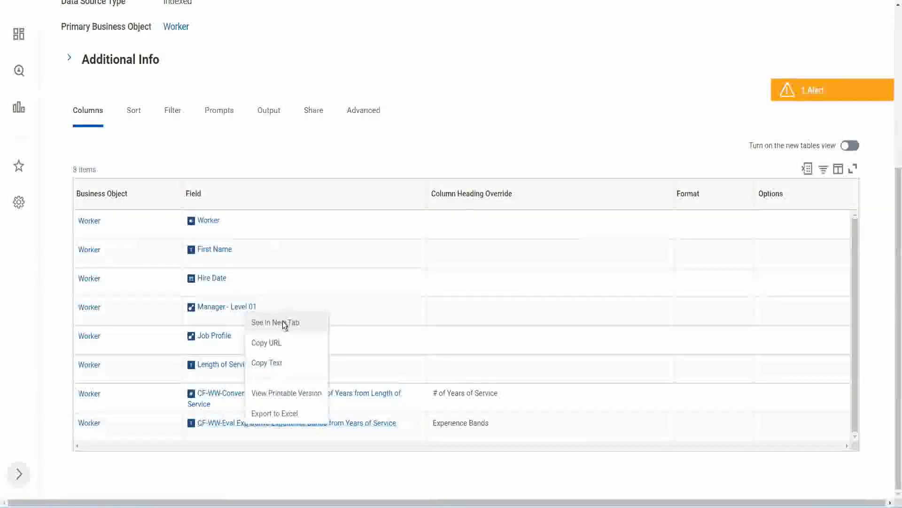
left_click(283, 320)
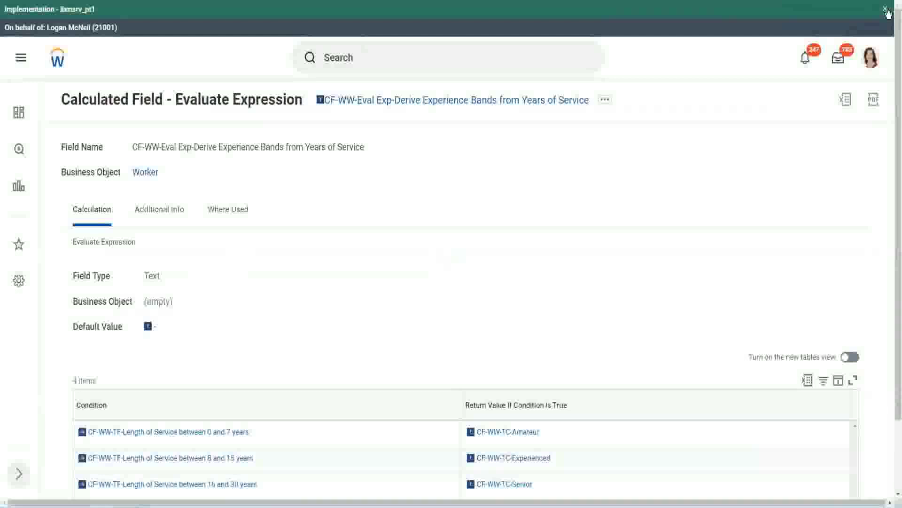
left_click(887, 10)
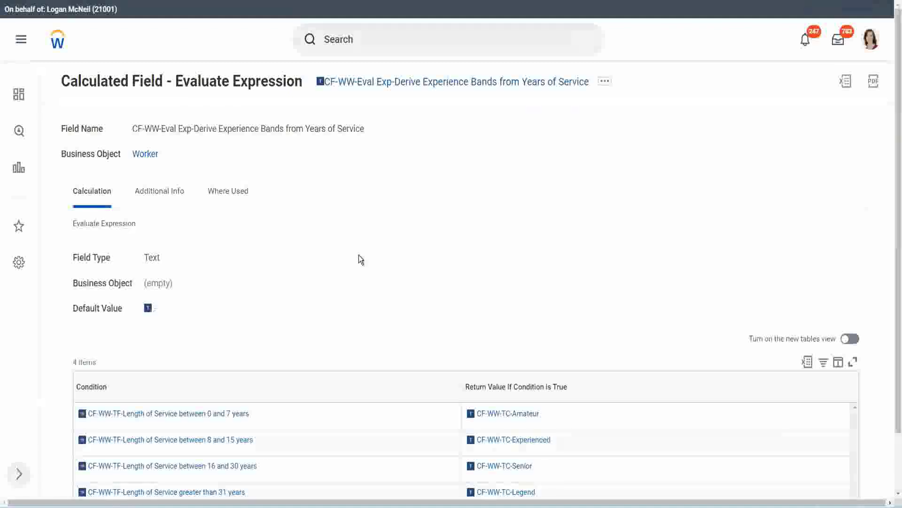
scroll(359, 267, "down", 1)
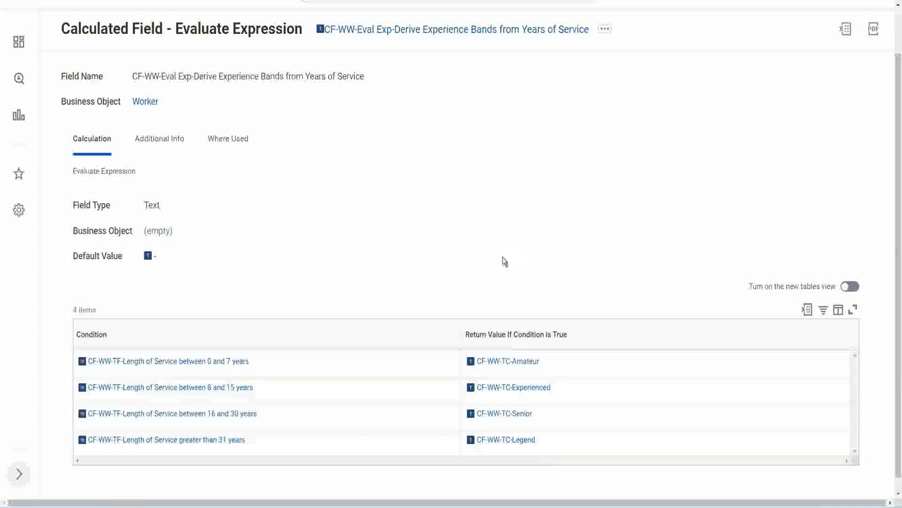
left_click(409, 332)
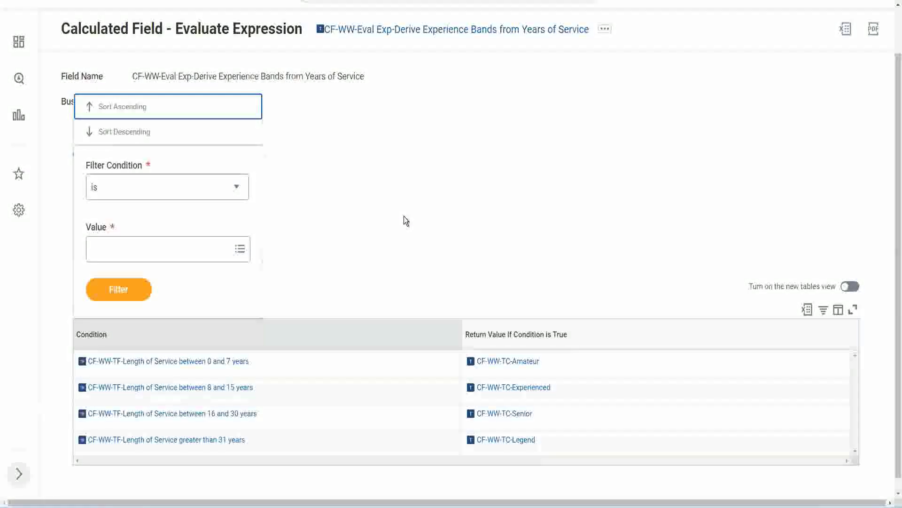
left_click(404, 216)
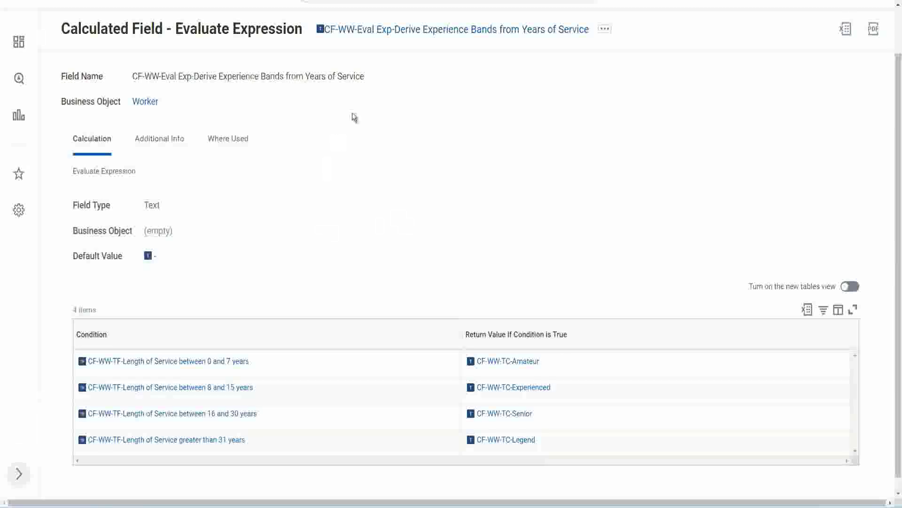
Step: Copy the name of the Evaluate Expression calculated field as text
right_click(398, 33)
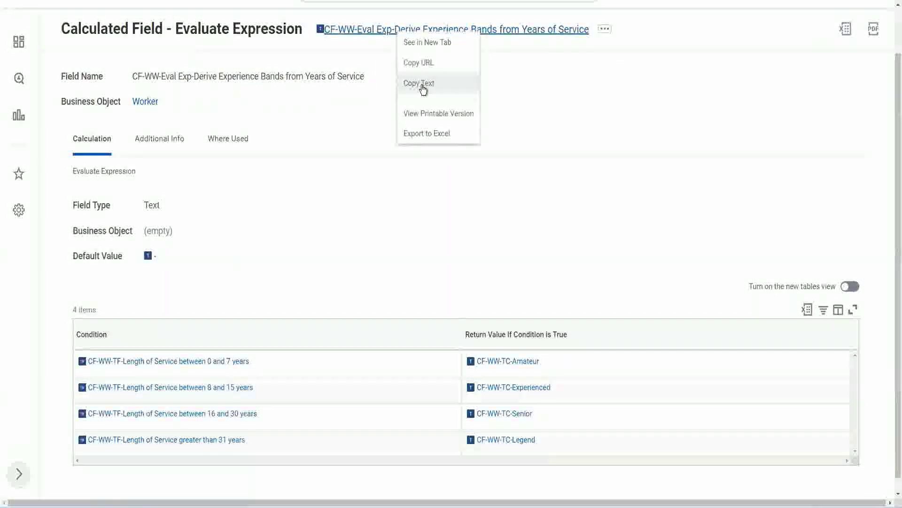
left_click(422, 84)
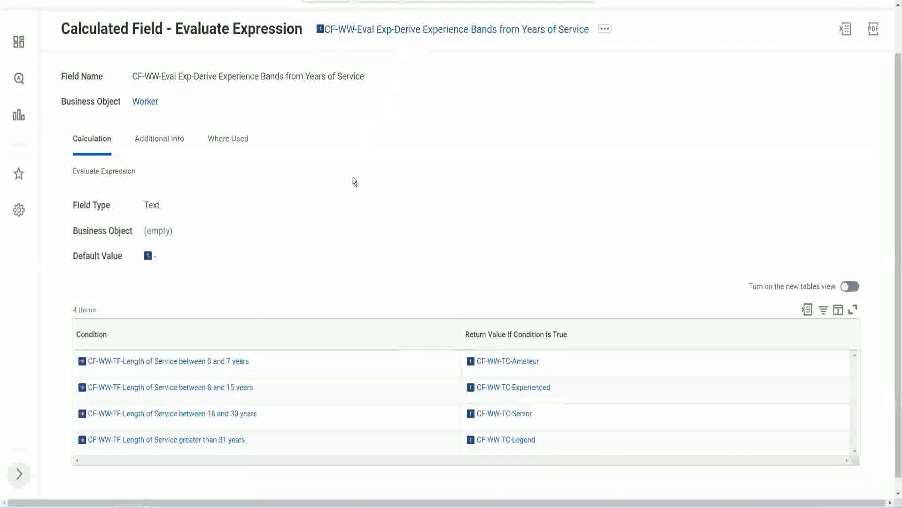
scroll(351, 187, "up", 1)
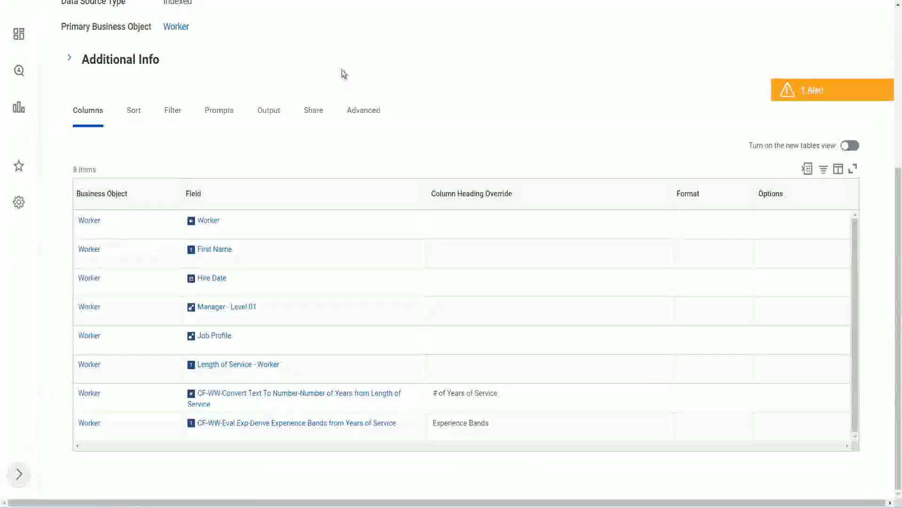
Step: From the WW Employee Details report definition, start the Create Calculated Field task and paste the copied name as the field name
scroll(357, 70, "up", 5)
left_click(366, 57)
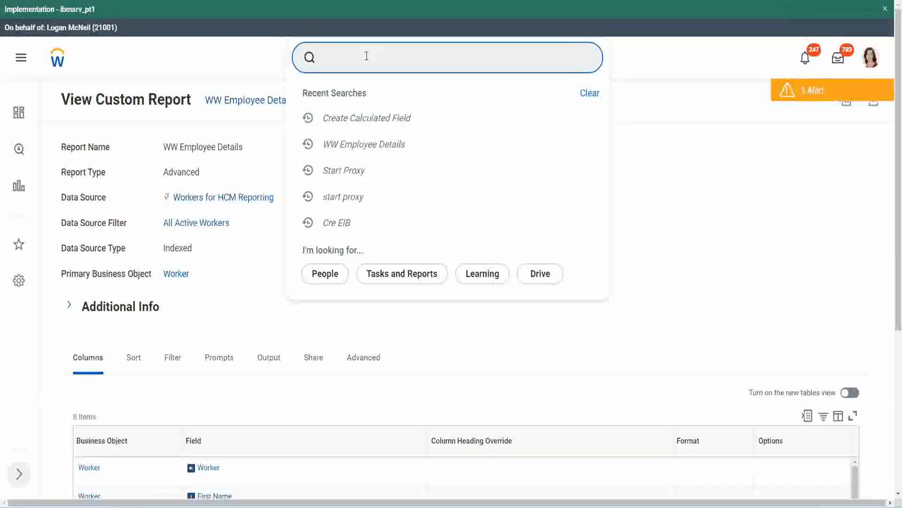
type("create cal field")
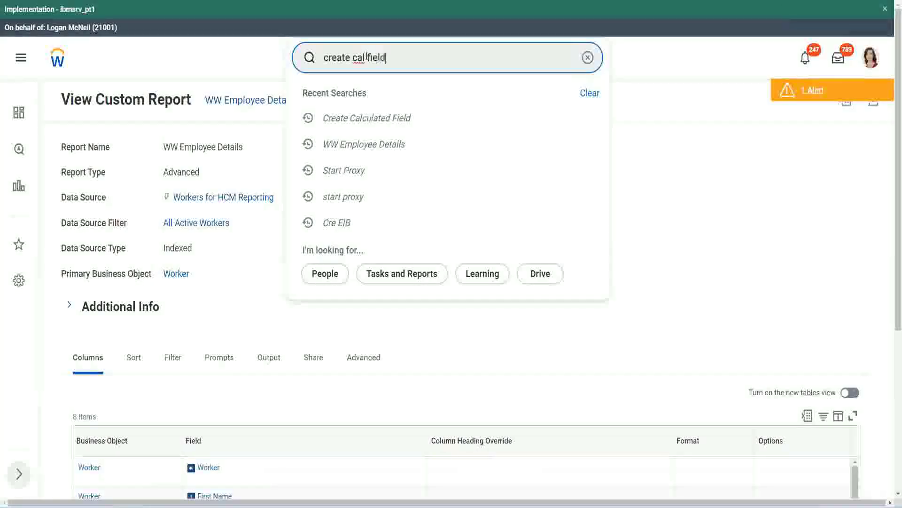
left_click(377, 97)
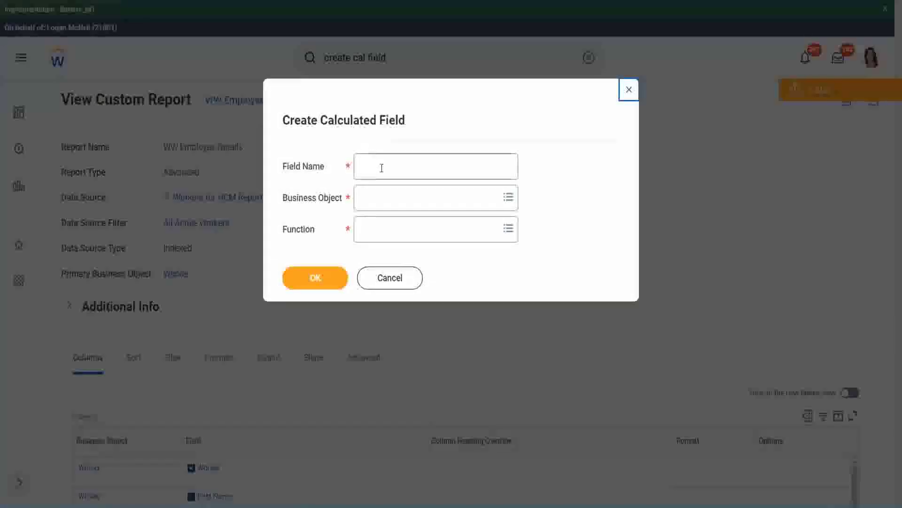
left_click(382, 168)
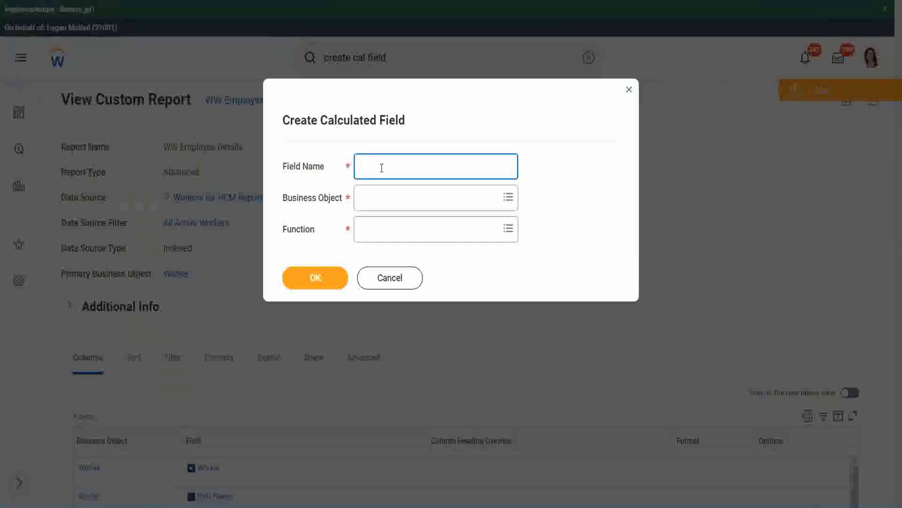
key("ctrl+v")
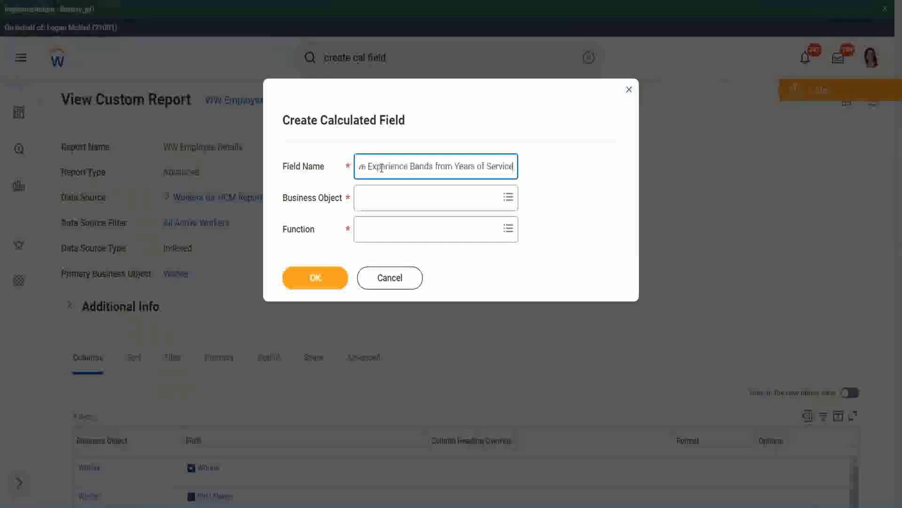
Step: Insert the word "Bands" after "Exp" so the field name begins with "CF-WW-Eval Exp Bands-Derive Experience"
left_click_drag(407, 166, 328, 151)
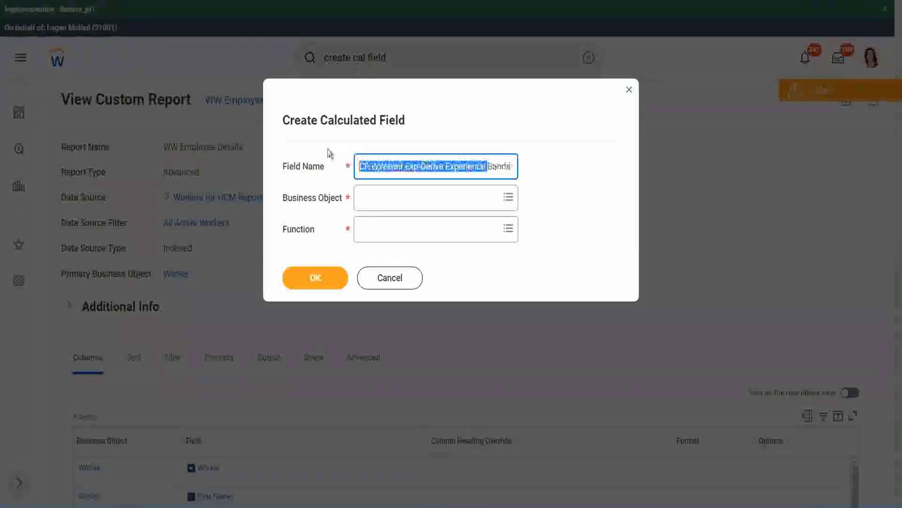
left_click(409, 167)
double_click(413, 167)
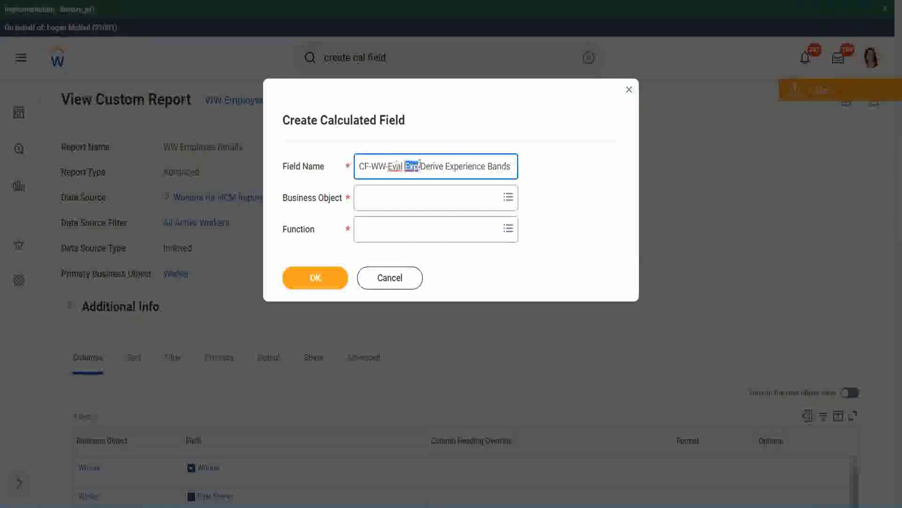
left_click(418, 167)
type("bands")
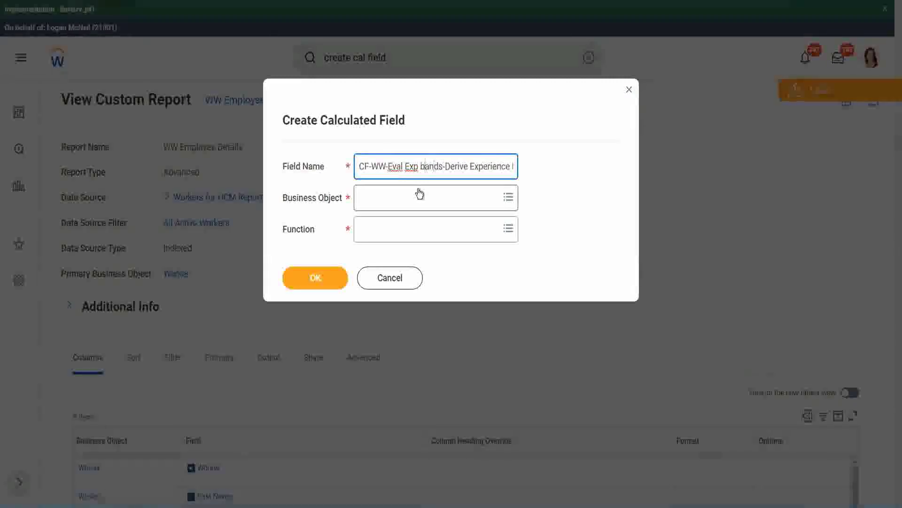
key("Left")
key("Left")
key("Left")
key("Left")
key("shift+Left")
type("B")
key("Right")
key("Right")
key("Right")
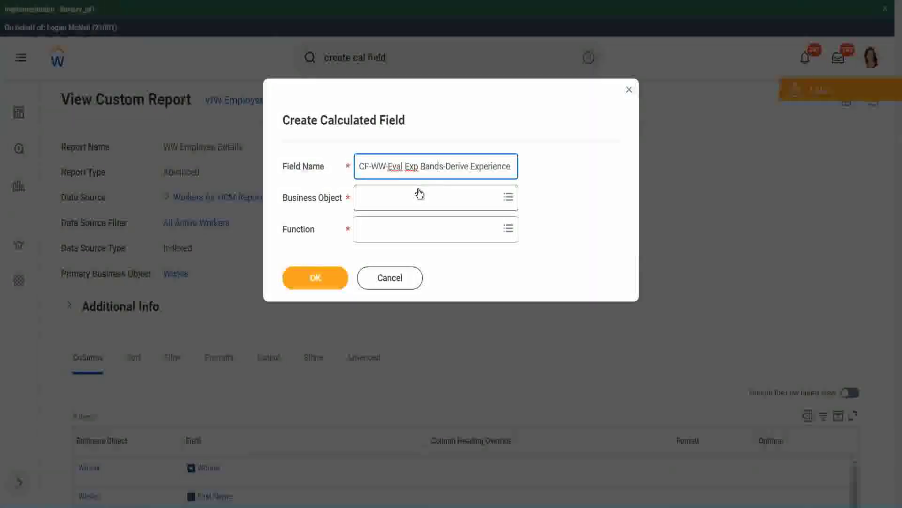
Step: Replace "Derive" with "Determine" so the field name reads "CF-WW-Eval Exp Bands-Determine Experience Bands from Years of Service"
key("End")
type("Bands from Years of")
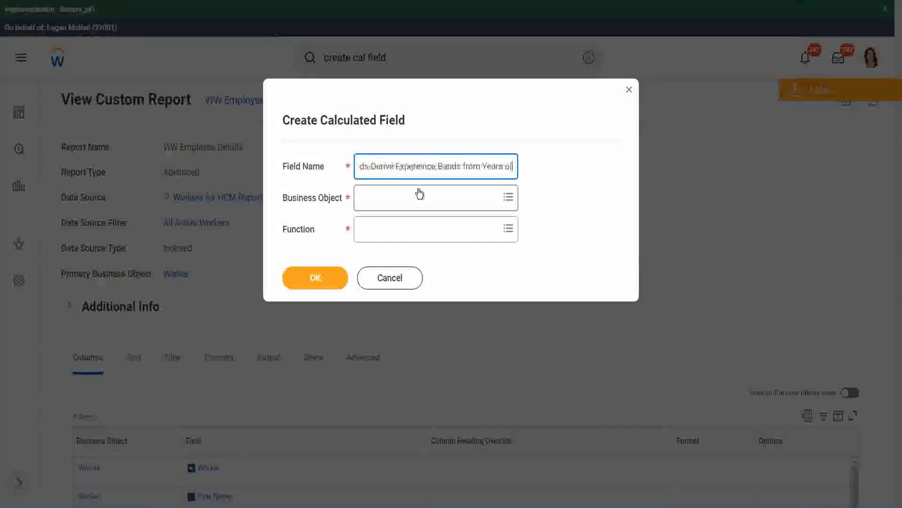
key("Left")
key("Left")
key("Left")
key("Left")
key("Left")
key("Left")
key("Left")
key("Left")
key("Left")
key("Left")
key("Left")
key("Left")
key("Left")
key("Left")
key("Left")
key("Left")
key("Left")
key("Left")
key("Left")
key("Left")
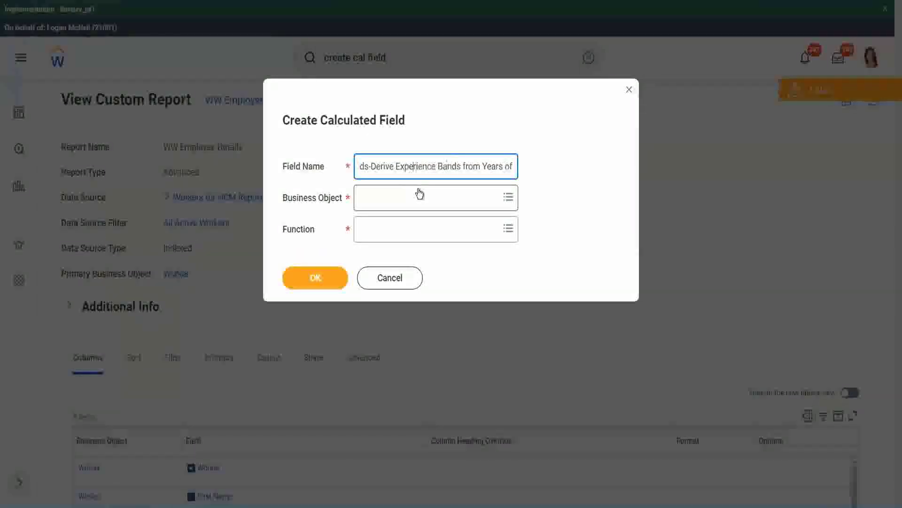
key("shift+Left")
key("shift+Left")
key("shift+Left")
key("shift+Left")
key("shift+Left")
key("shift+Left")
type("Determine")
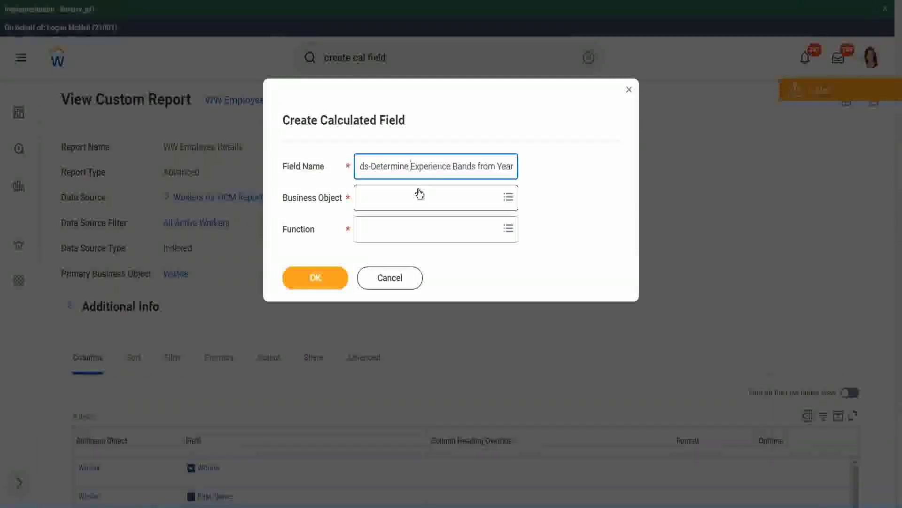
key("Right")
key("Right")
key("Right")
key("Right")
key("Right")
key("Right")
key("Right")
key("Right")
key("Right")
key("Right")
key("Right")
key("Right")
key("Right")
key("Right")
key("Right")
key("Right")
key("Right")
key("Right")
key("Right")
key("Right")
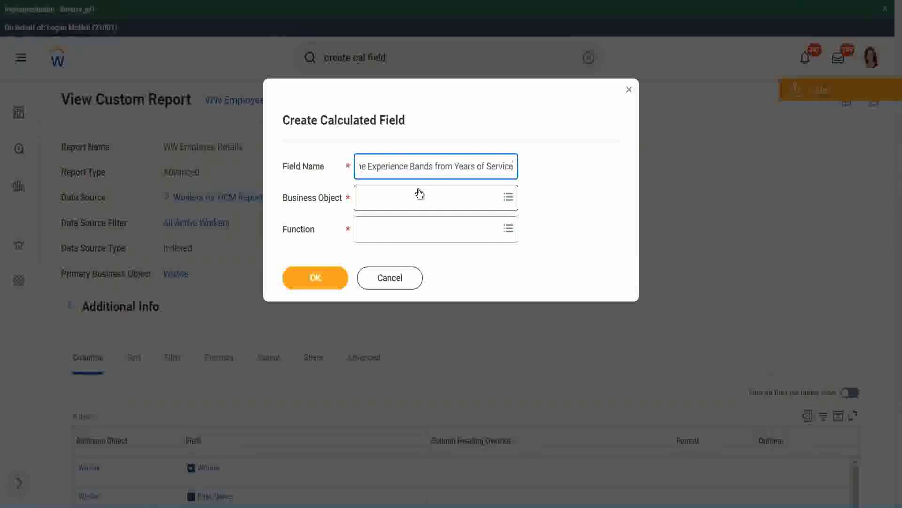
Step: Set the new calculated field's business object to Worker and its function to Evaluate Expression Band
left_click(401, 197)
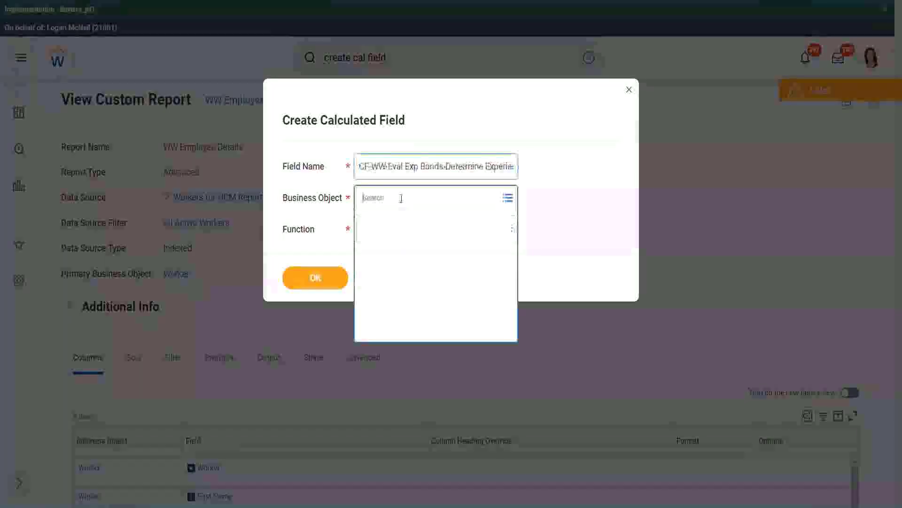
type("worker")
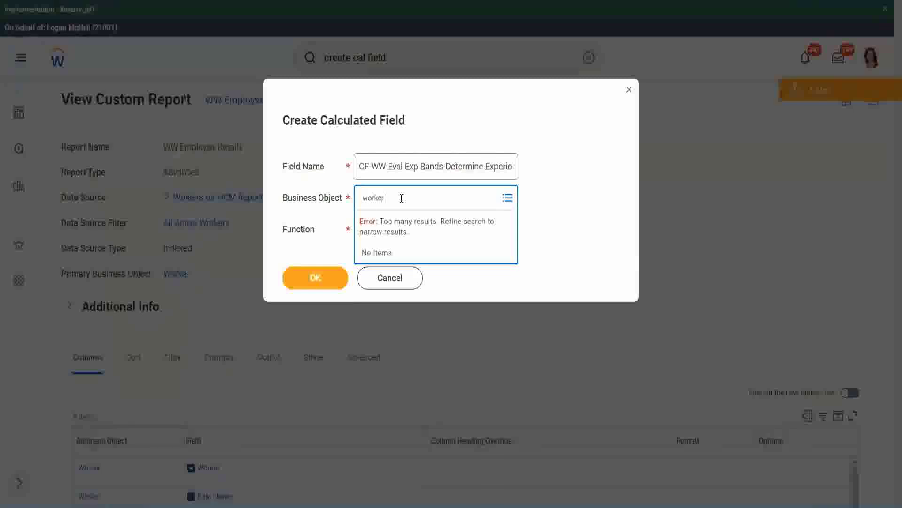
key("Return")
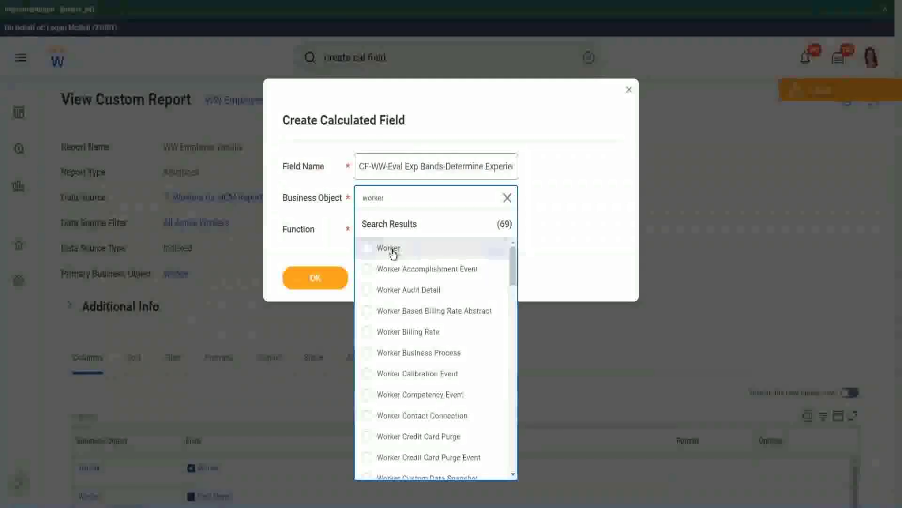
left_click(369, 248)
left_click(382, 229)
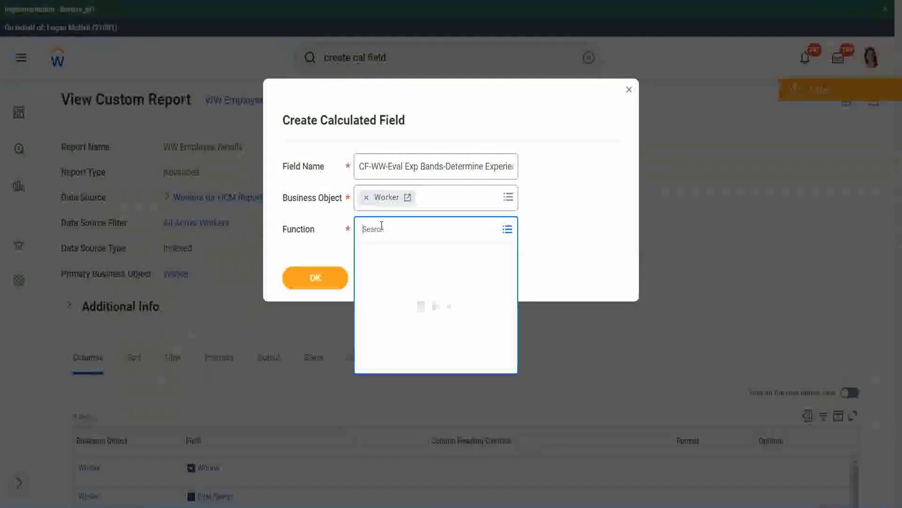
type("eval exp")
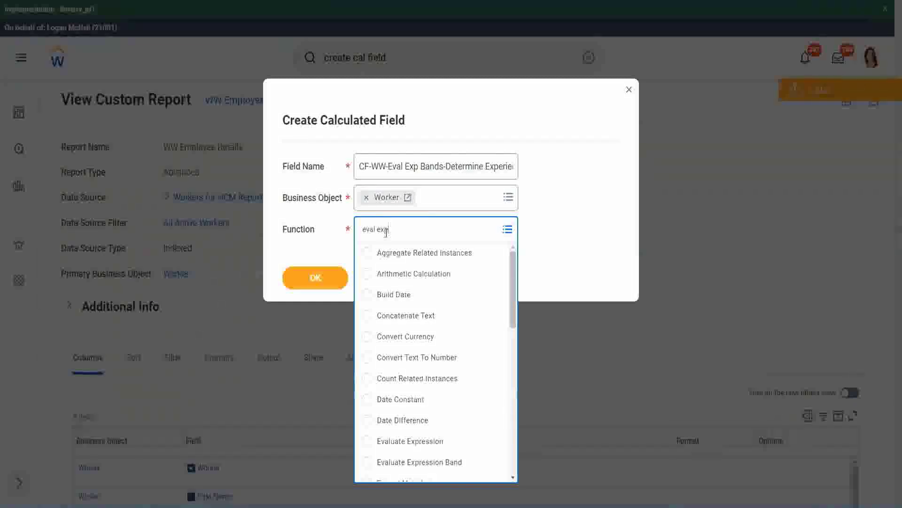
key("Return")
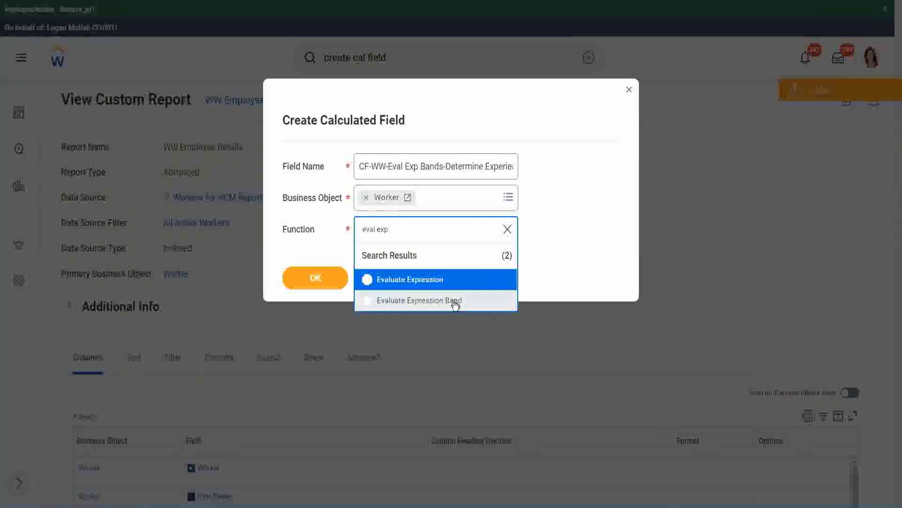
left_click(455, 301)
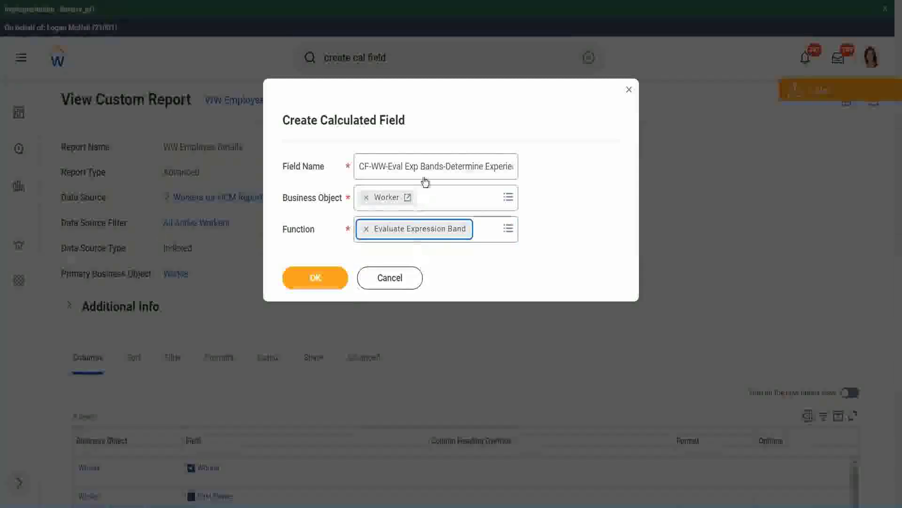
Step: Change "Bands" to "Band" after "Eval Exp" in the field name and proceed to the calculation definition
left_click(441, 163)
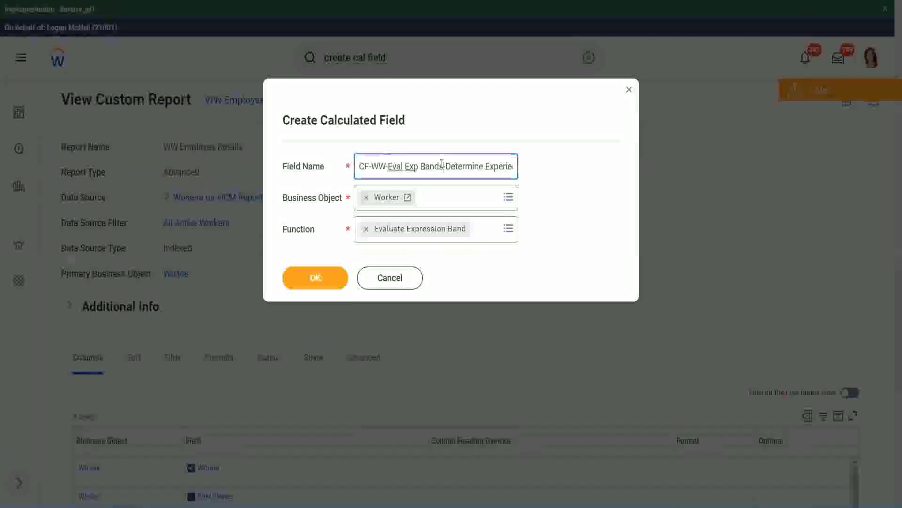
key("BackSpace")
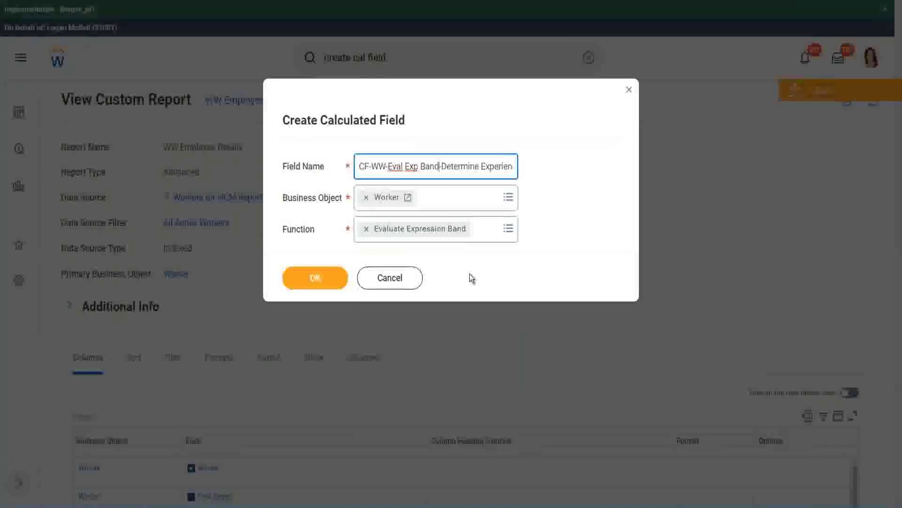
left_click(319, 279)
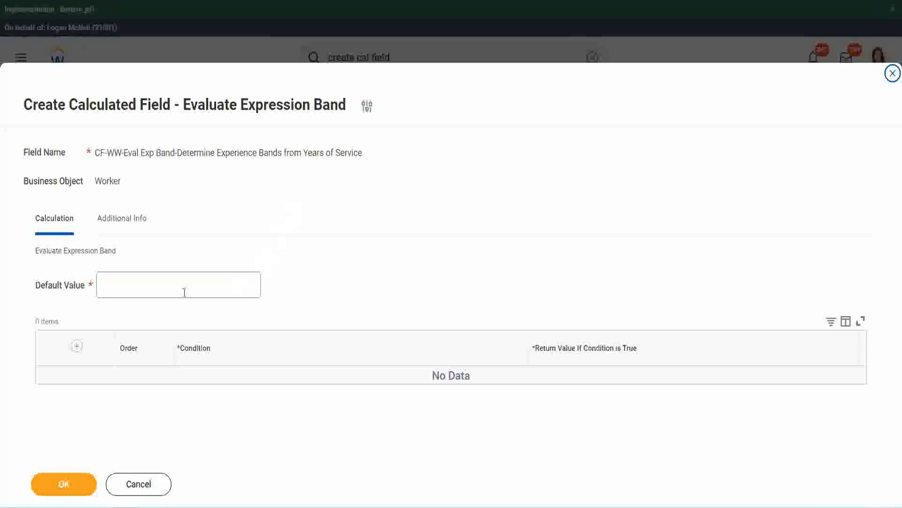
Step: Set the default value to "-" and add the first condition row
left_click(131, 290)
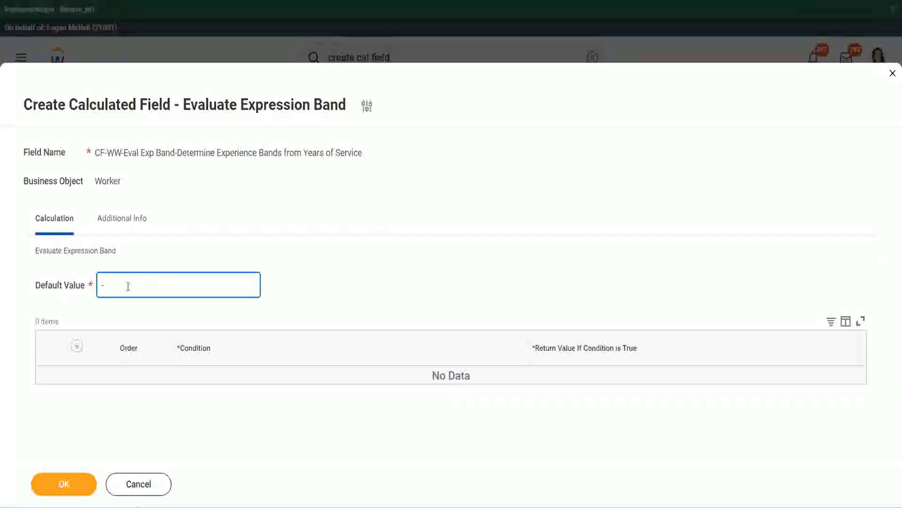
left_click(77, 346)
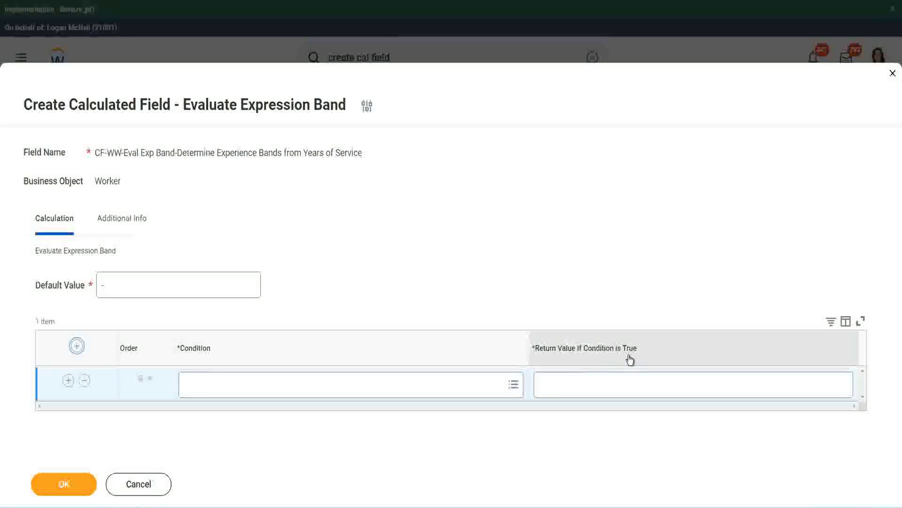
left_click(588, 383)
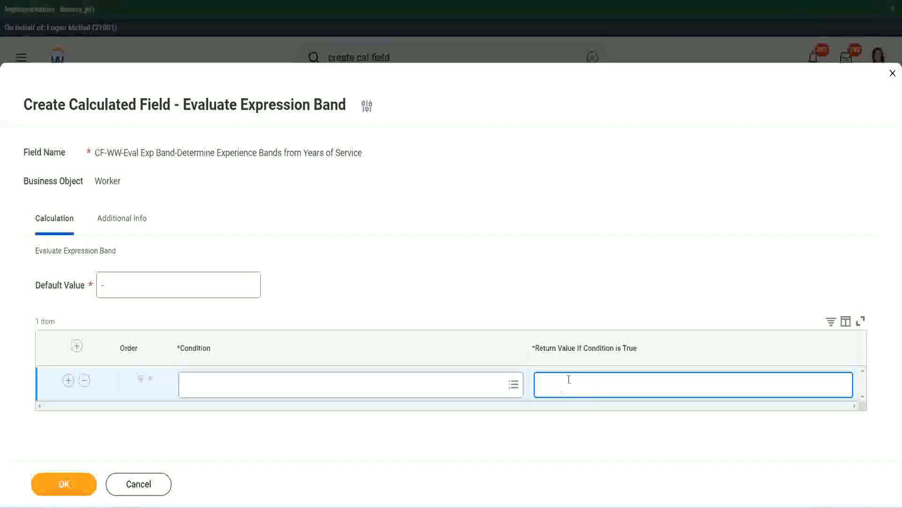
type("adkjdjaidjaijdia")
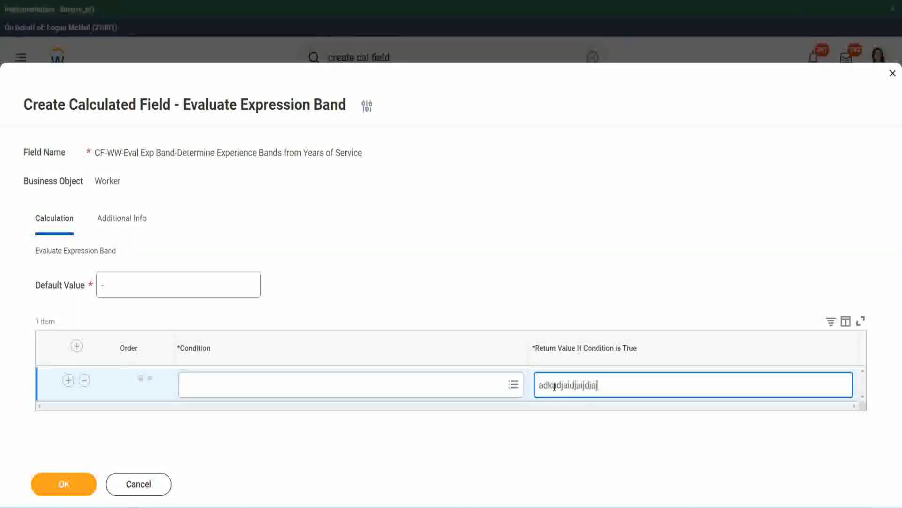
key("BackSpace")
key("BackSpace")
key("BackSpace")
key("BackSpace")
key("BackSpace")
key("BackSpace")
key("BackSpace")
key("BackSpace")
key("BackSpace")
key("BackSpace")
key("BackSpace")
key("BackSpace")
key("BackSpace")
key("BackSpace")
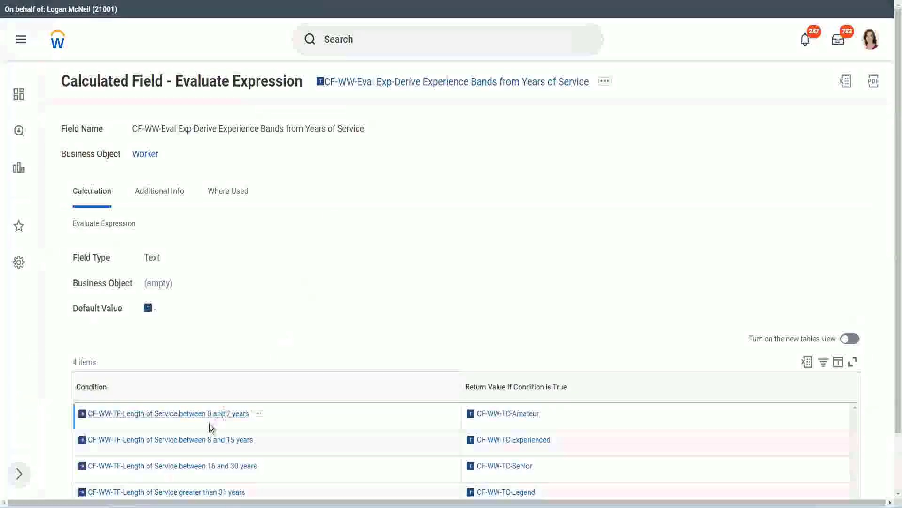
Step: Copy the condition CF-WW-TF-Length of Service between 0 and 7 years from the existing Evaluate Expression field into the first row, with return value "Amateur"
right_click(208, 422)
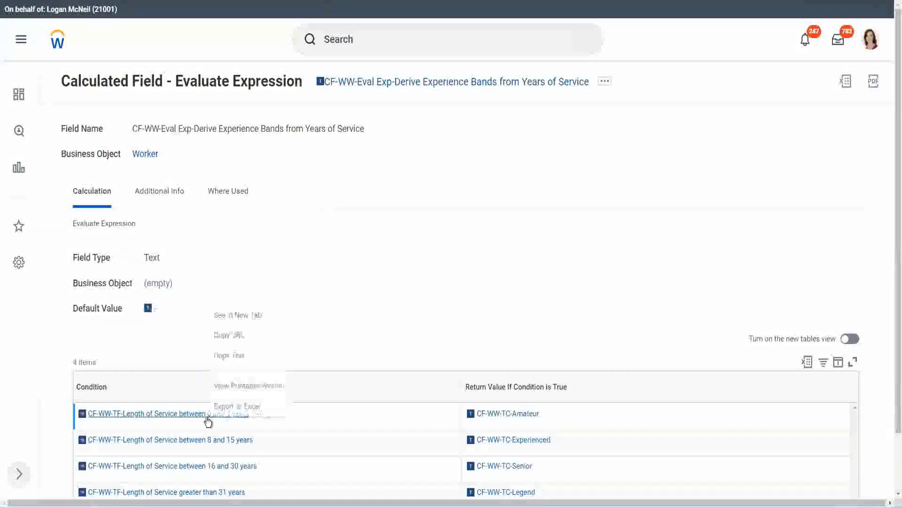
left_click(243, 358)
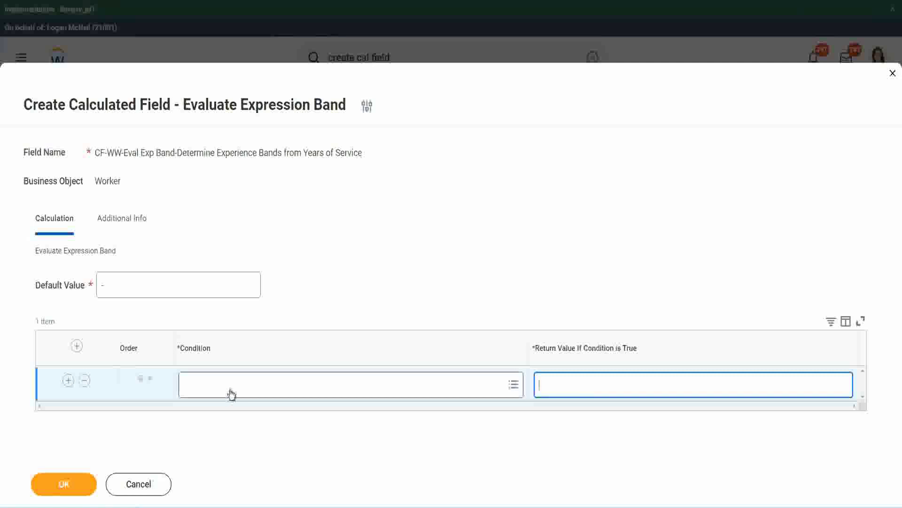
left_click(229, 389)
key("ctrl+v")
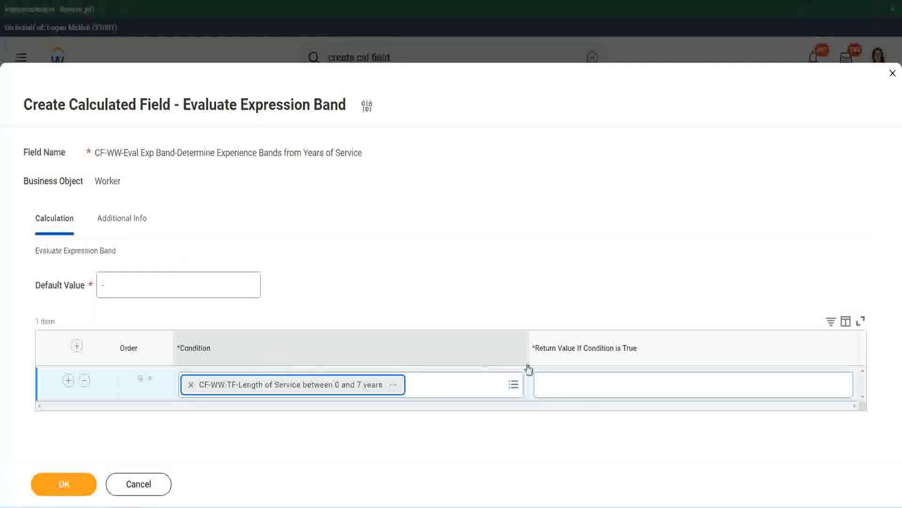
left_click(571, 376)
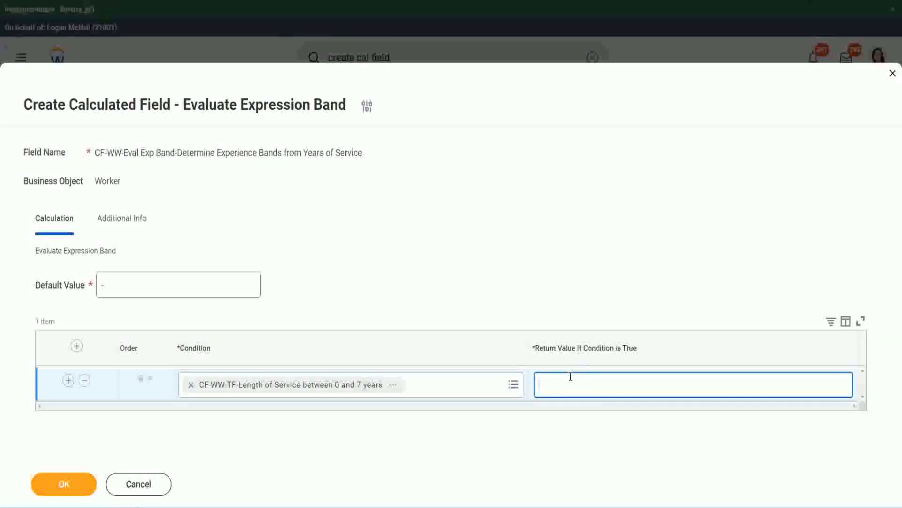
type("Amate")
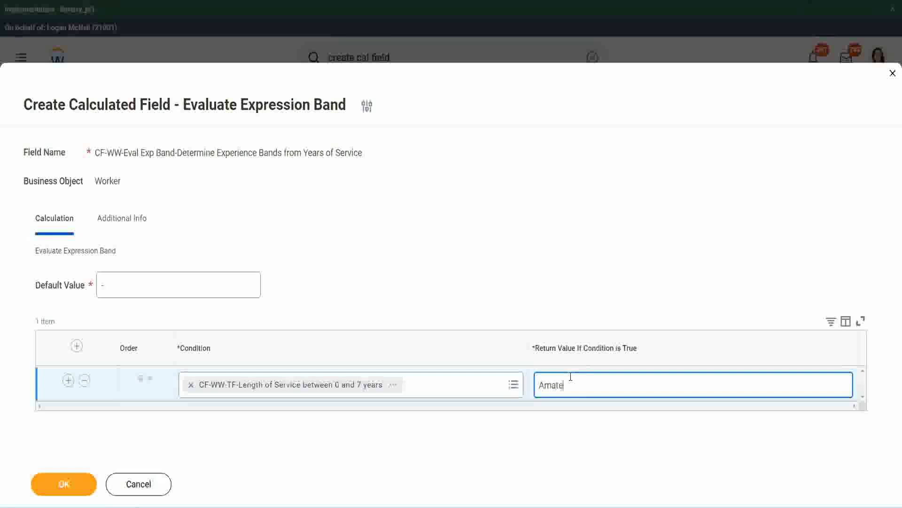
type("ur")
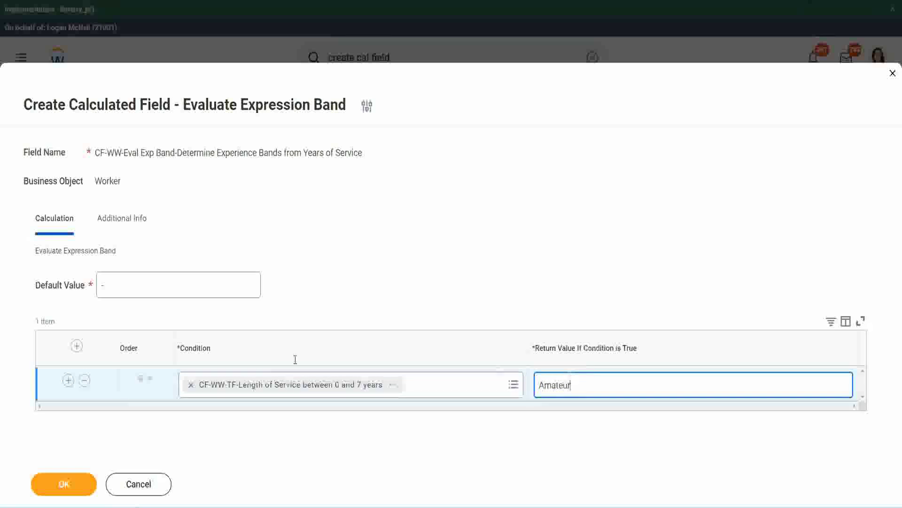
Step: Add three more empty condition rows below the Amateur row
left_click(68, 380)
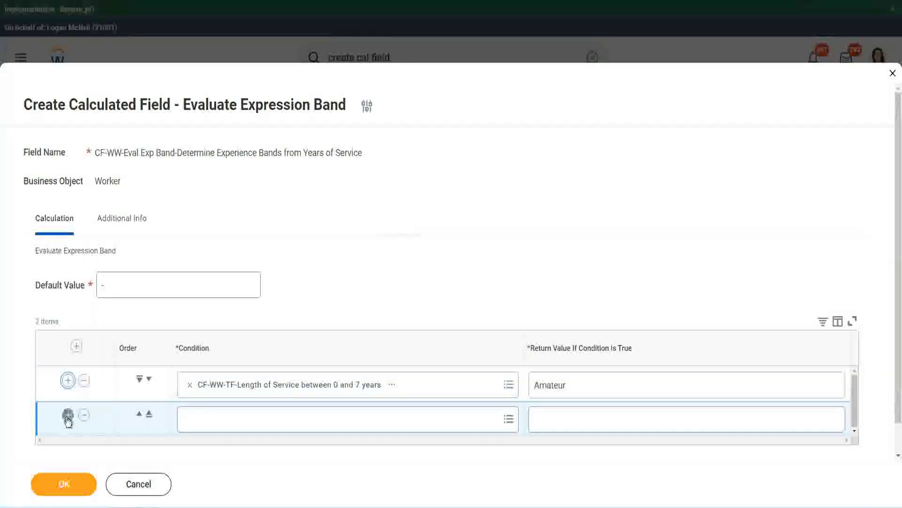
left_click(67, 415)
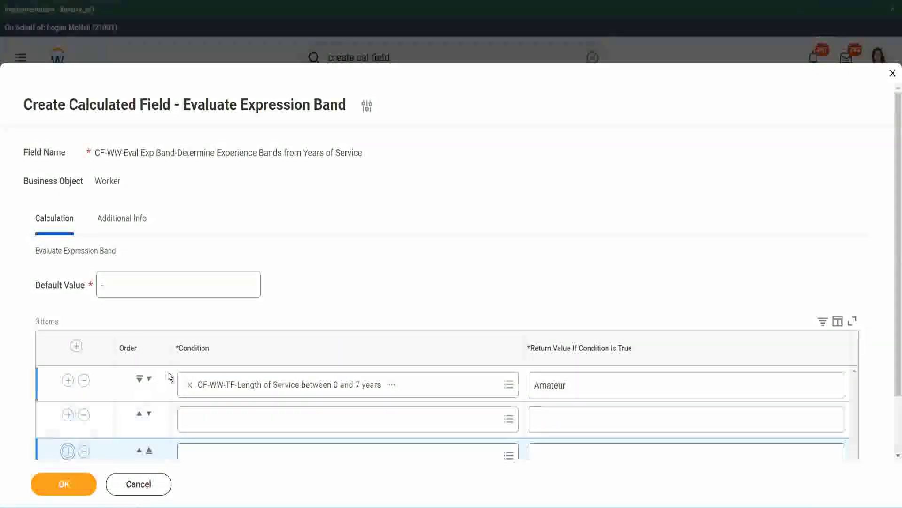
scroll(169, 377, "down", 2)
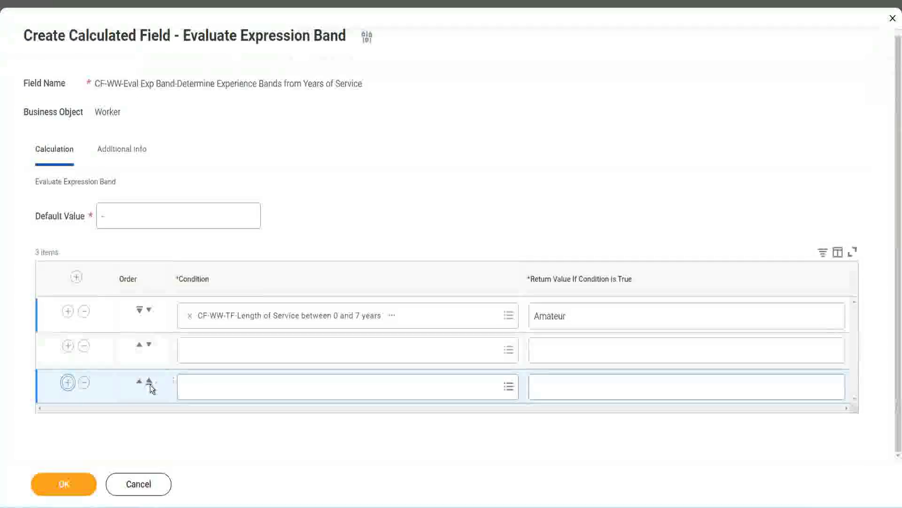
left_click(68, 382)
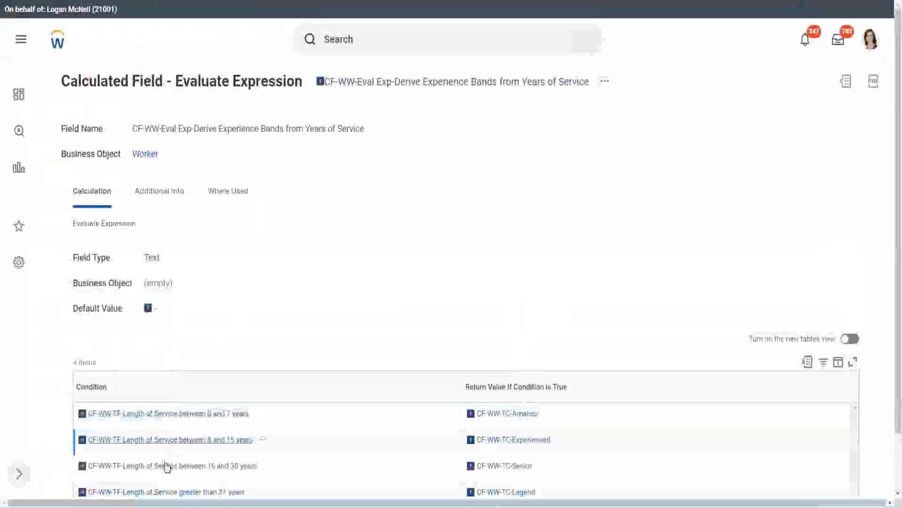
Step: Copy the condition CF-WW-TF-Length of Service between 16 and 30 years from the existing field into the second row and move that row down to third place
right_click(165, 465)
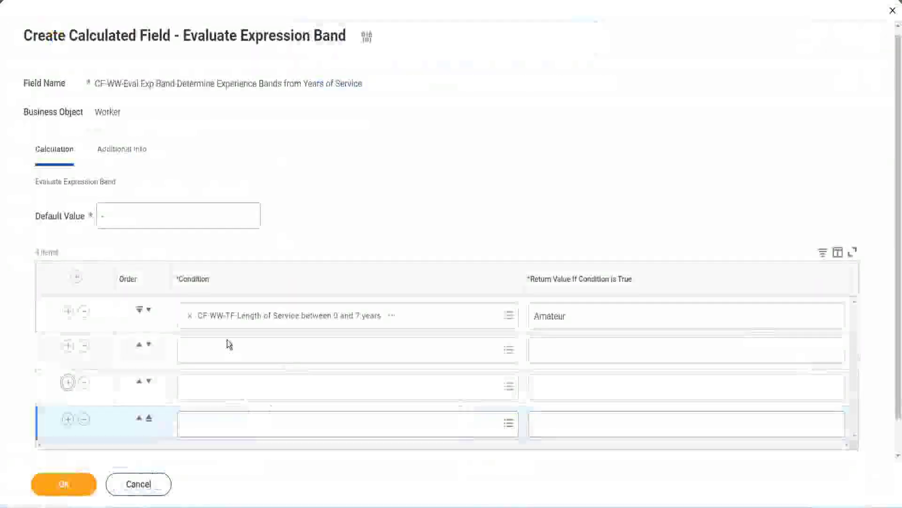
left_click(230, 348)
key("ctrl+v")
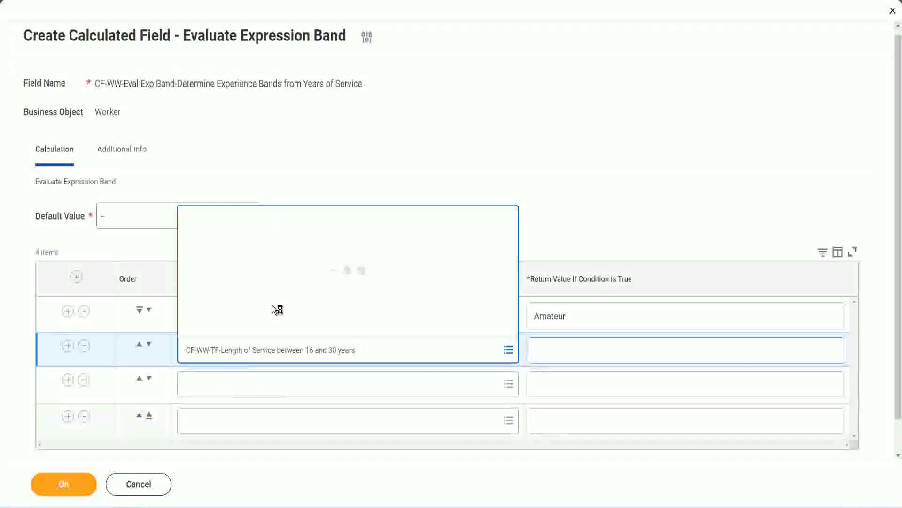
left_click(148, 345)
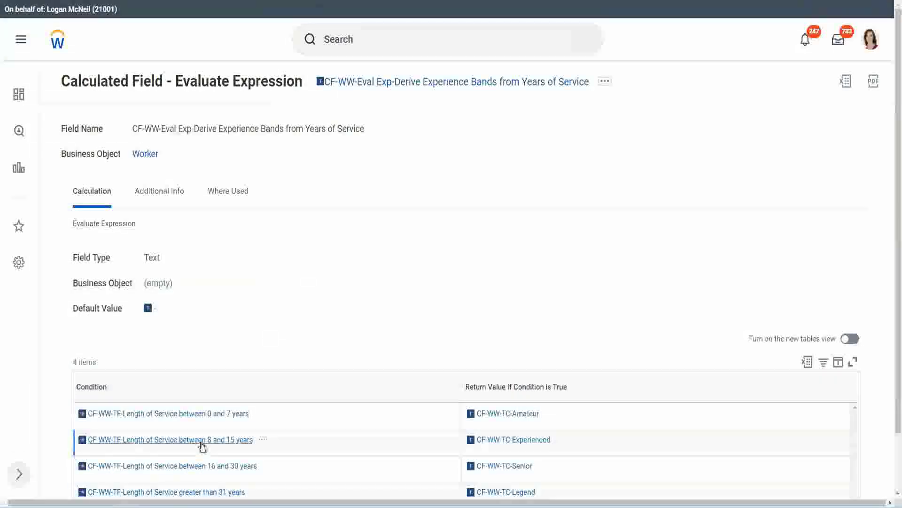
Step: Copy the condition CF-WW-TF-Length of Service between 8 and 15 years from the existing field into the empty second row
right_click(202, 445)
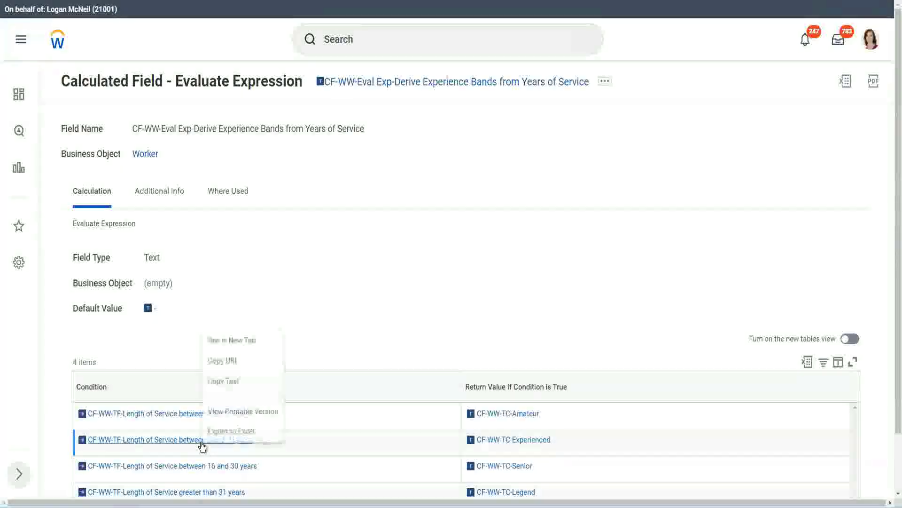
left_click(229, 381)
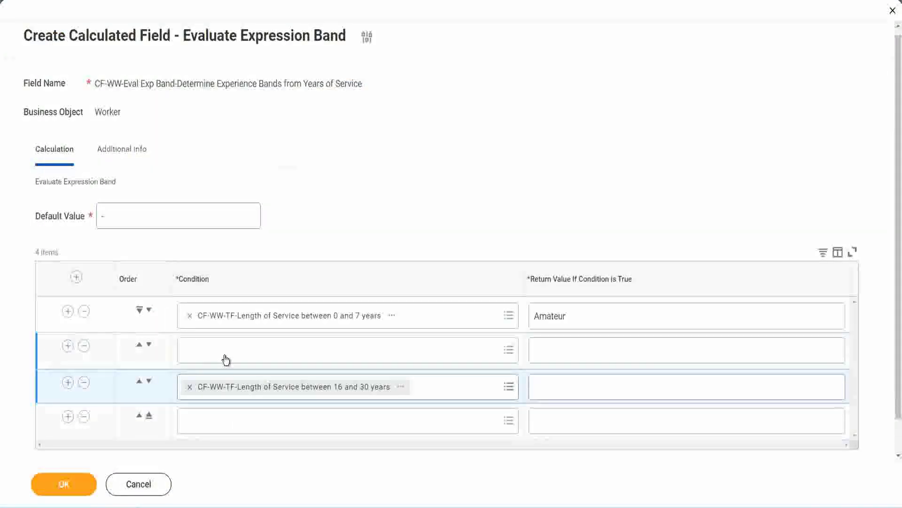
left_click(226, 360)
key("ctrl+v")
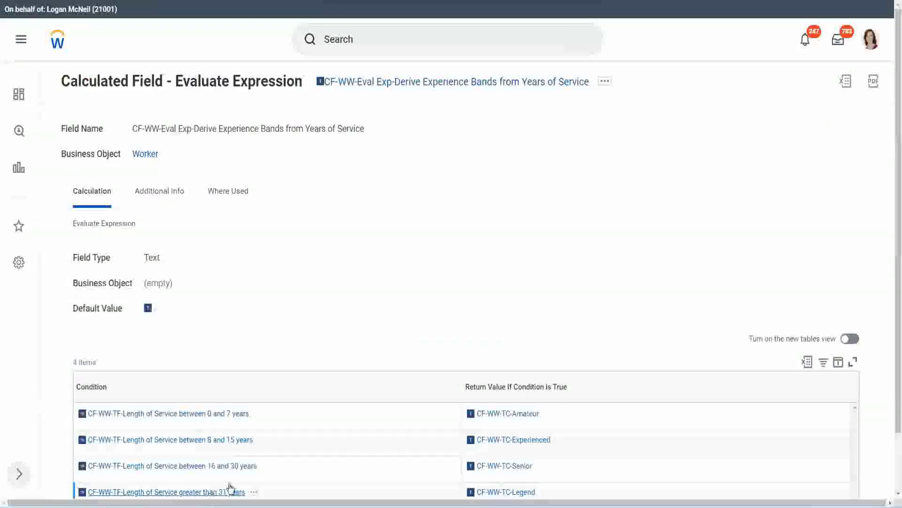
Step: Copy the condition CF-WW-TF-Length of Service greater than 31 years from the existing field into the fourth row, with return value "Legend"
right_click(229, 487)
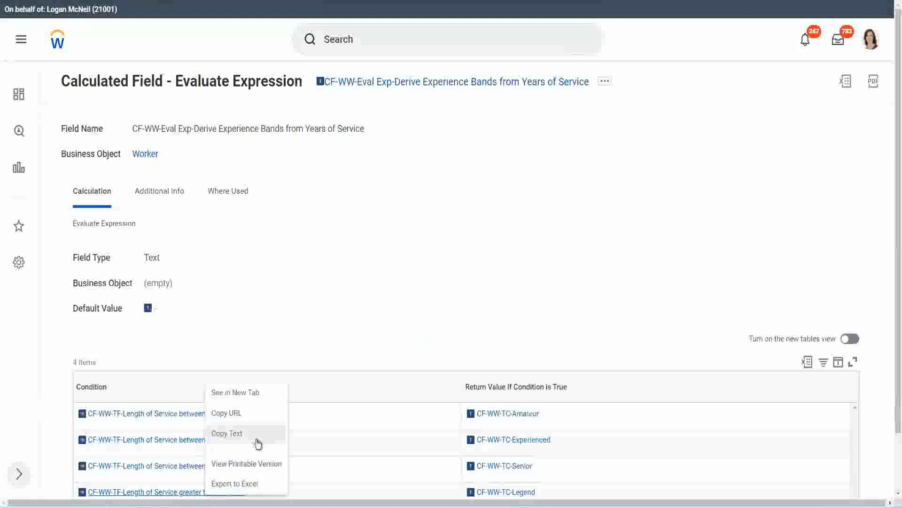
left_click(258, 442)
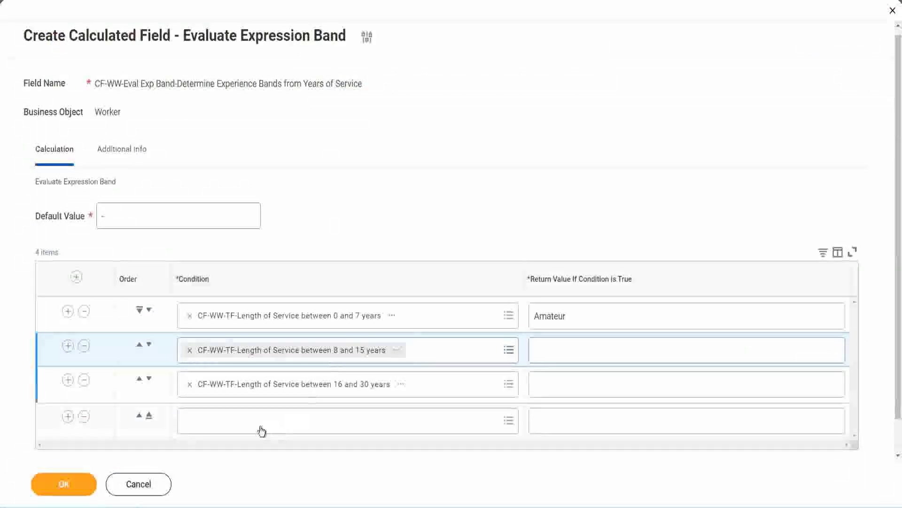
left_click(260, 418)
key("ctrl+v")
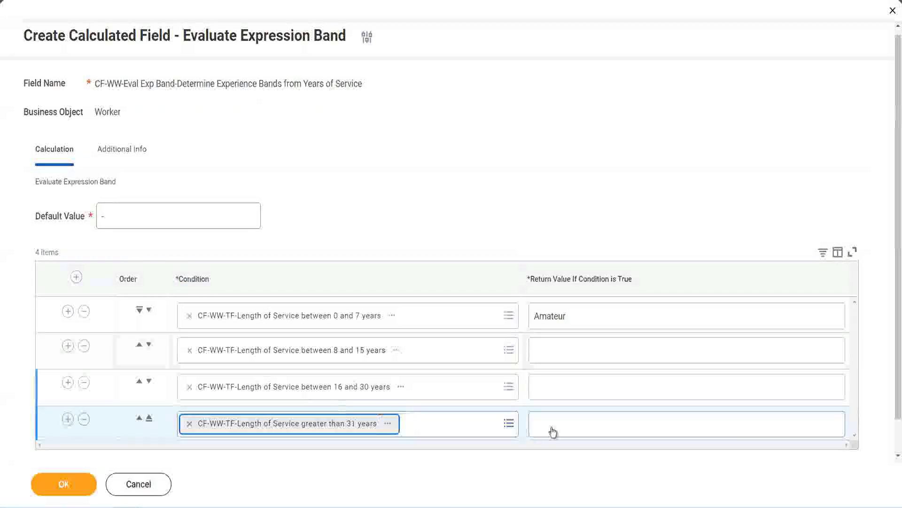
left_click(591, 423)
type("Le")
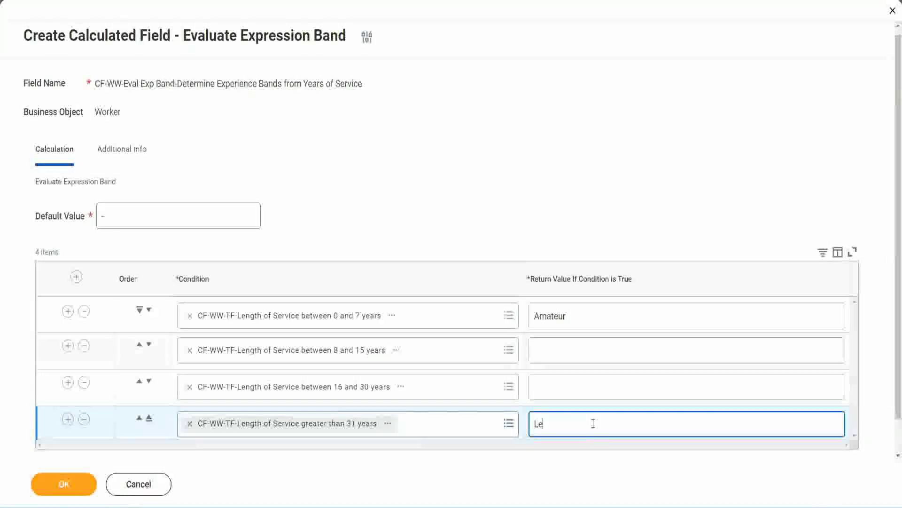
type("gend")
Step: Set the return values to "Senior" for 16 to 30 years and "Experienced" for 8 to 15 years, then save the calculated field
left_click(554, 386)
type("Senior")
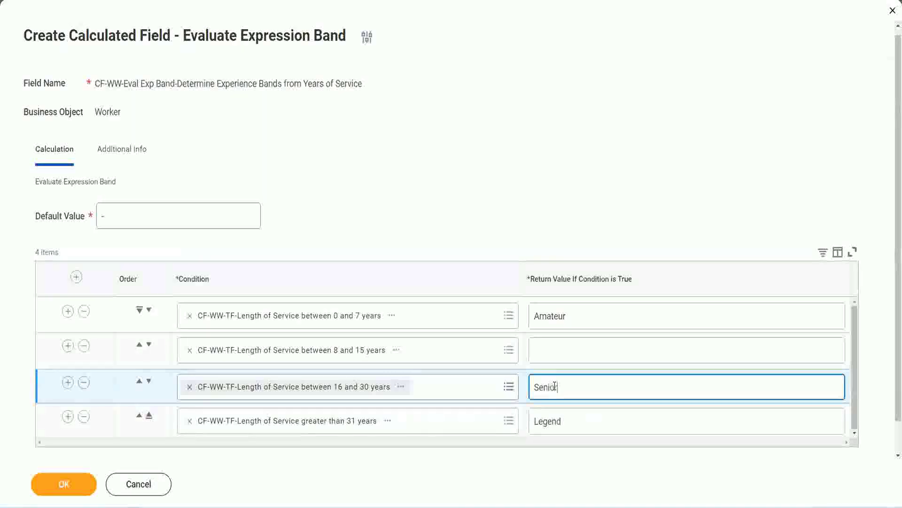
left_click(569, 351)
type("Ex")
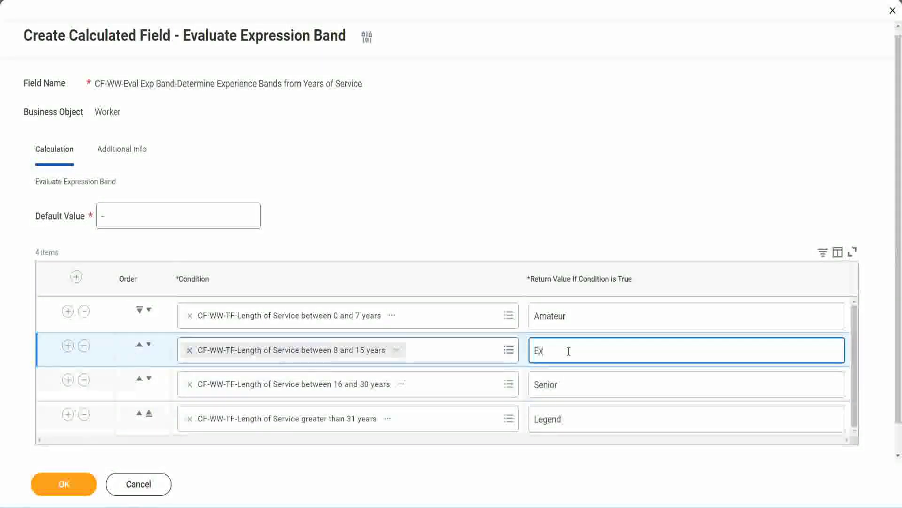
type("perienced")
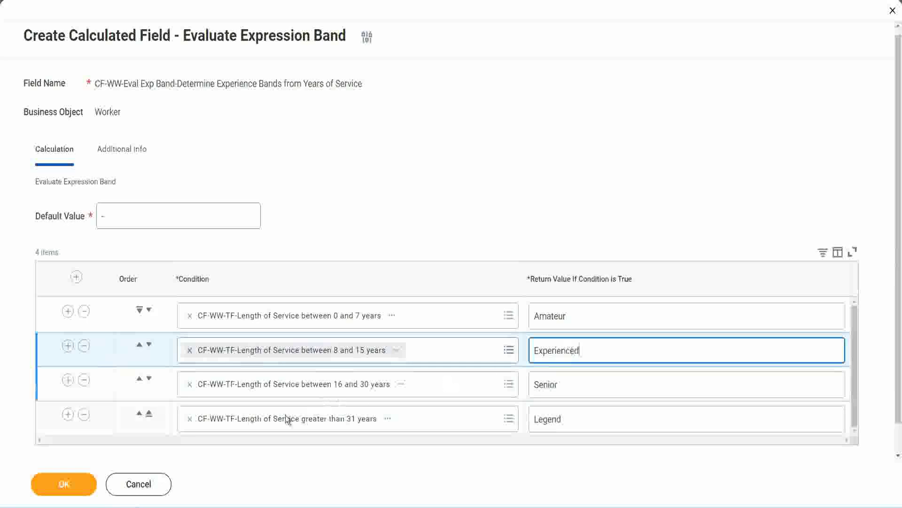
left_click(71, 484)
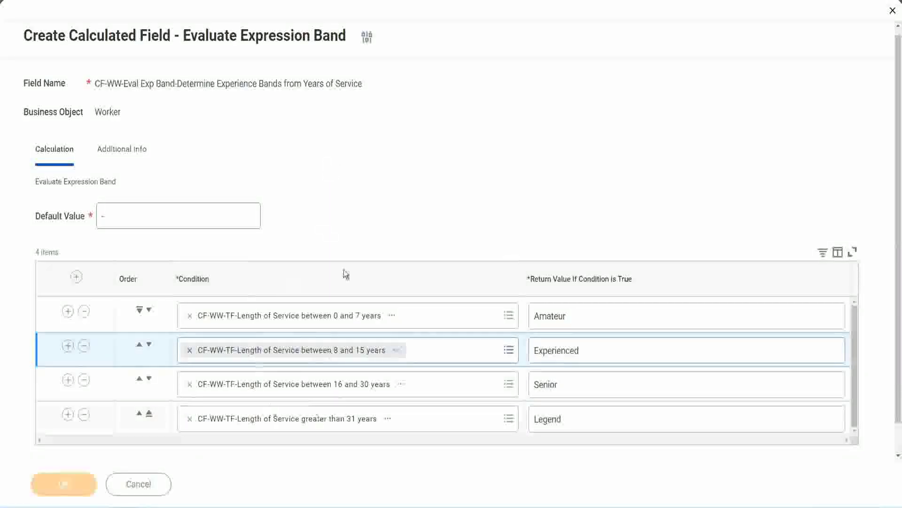
Step: Check the return value of each condition in the saved Evaluate Expression Band field and copy the field's name
scroll(309, 287, "down", 3)
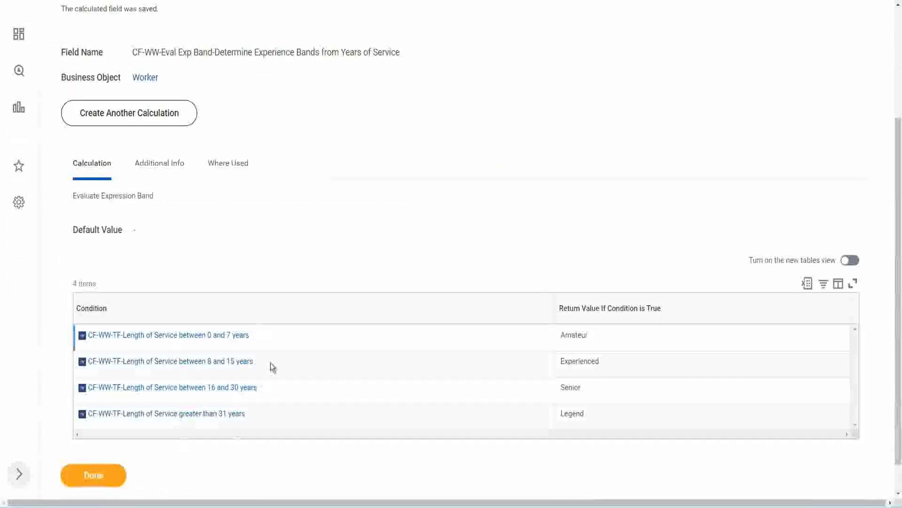
double_click(578, 334)
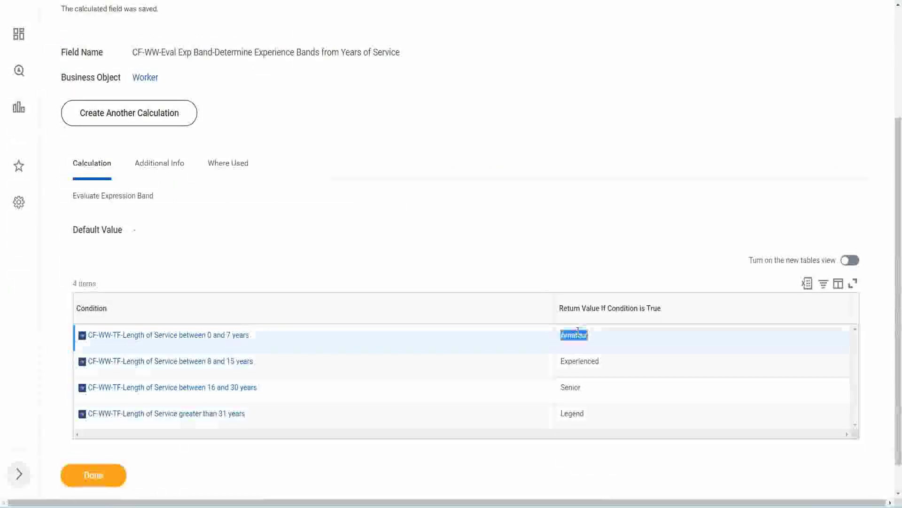
double_click(571, 362)
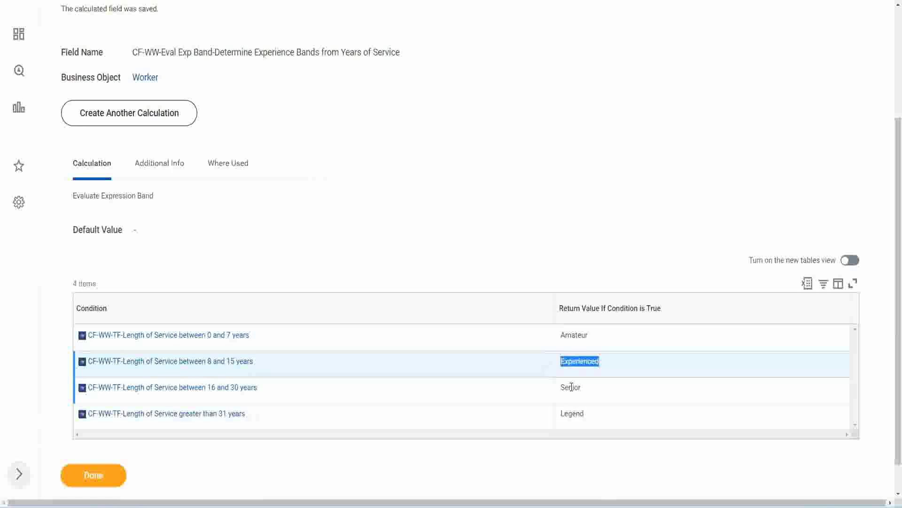
double_click(571, 386)
left_click(576, 419)
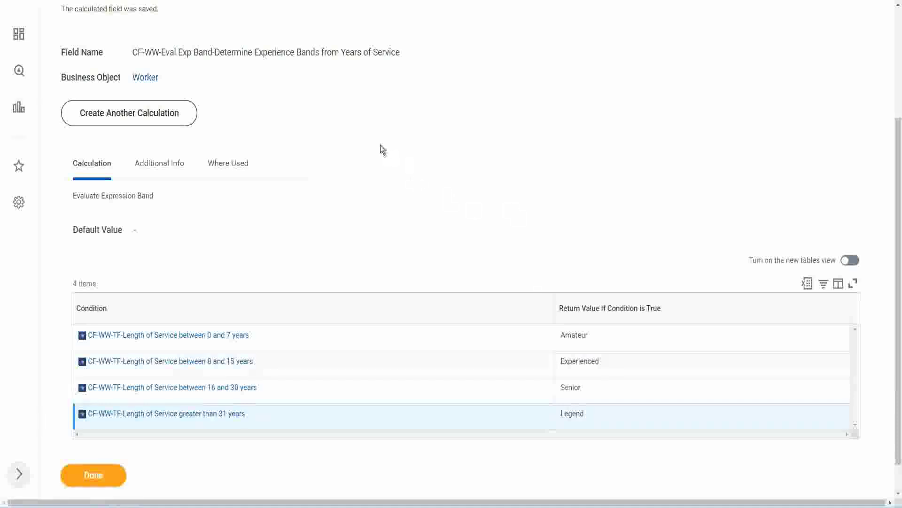
scroll(382, 150, "up", 4)
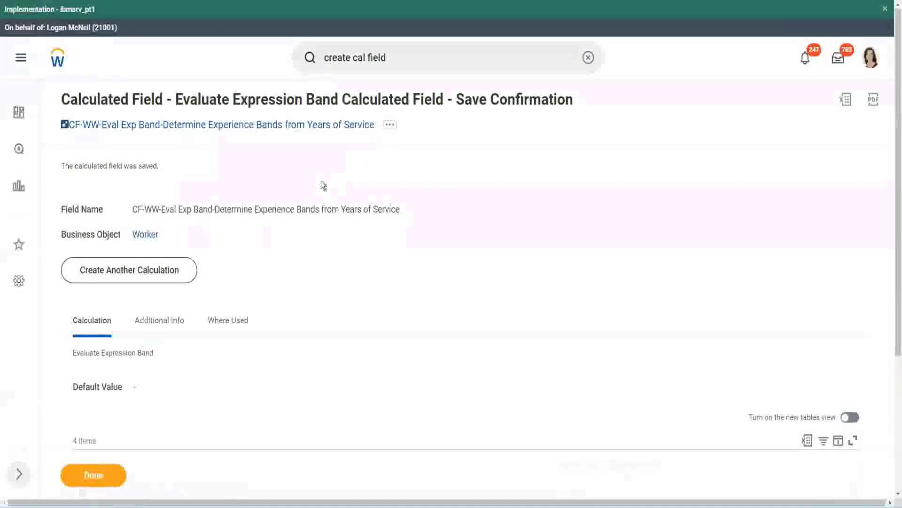
right_click(296, 126)
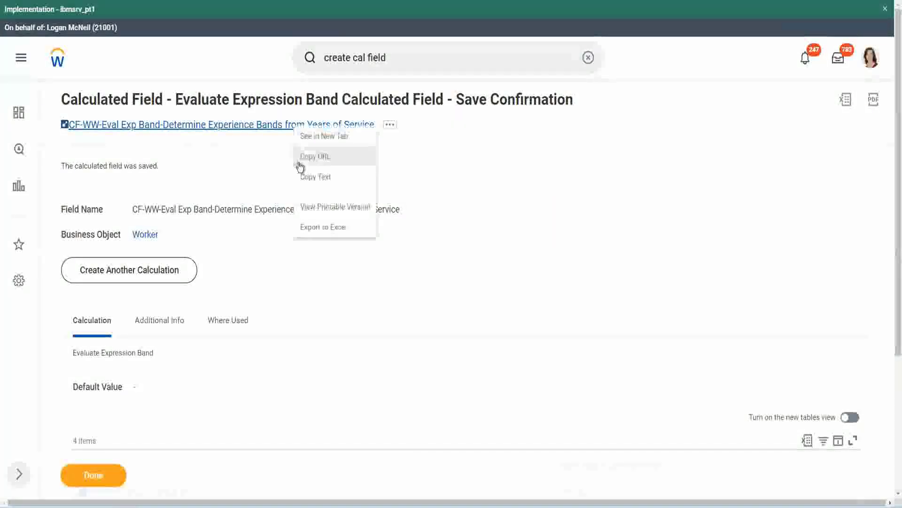
left_click(305, 178)
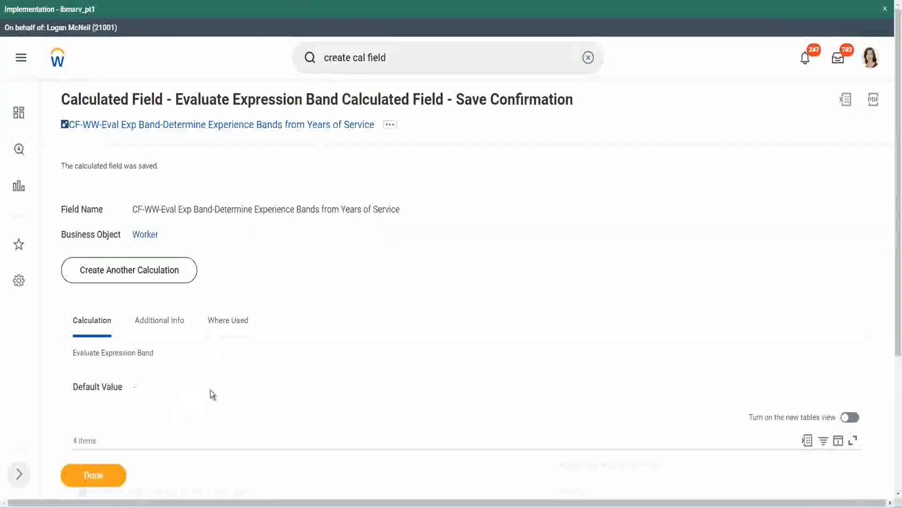
Step: Review the saved field's conditions, the Calculated Fields - Functions slide and the experience band notes in Notepad++
scroll(299, 365, "down", 3)
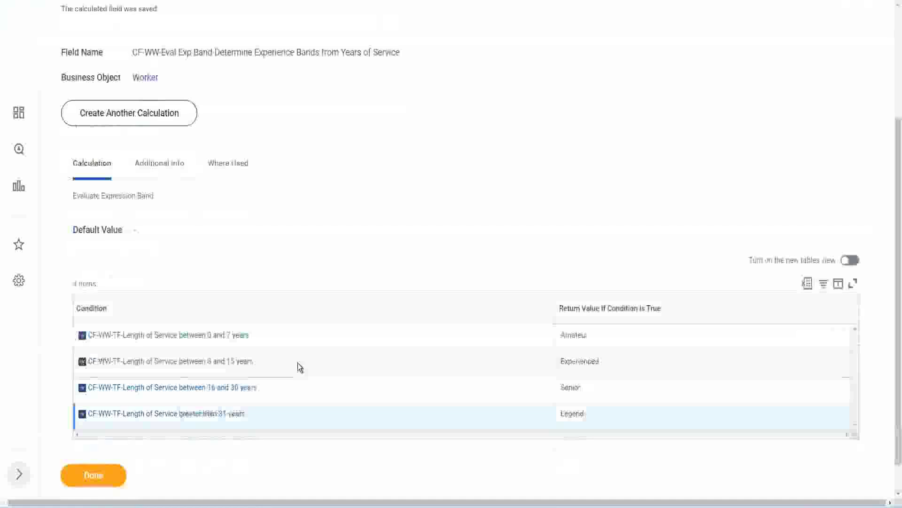
scroll(298, 364, "down", 1)
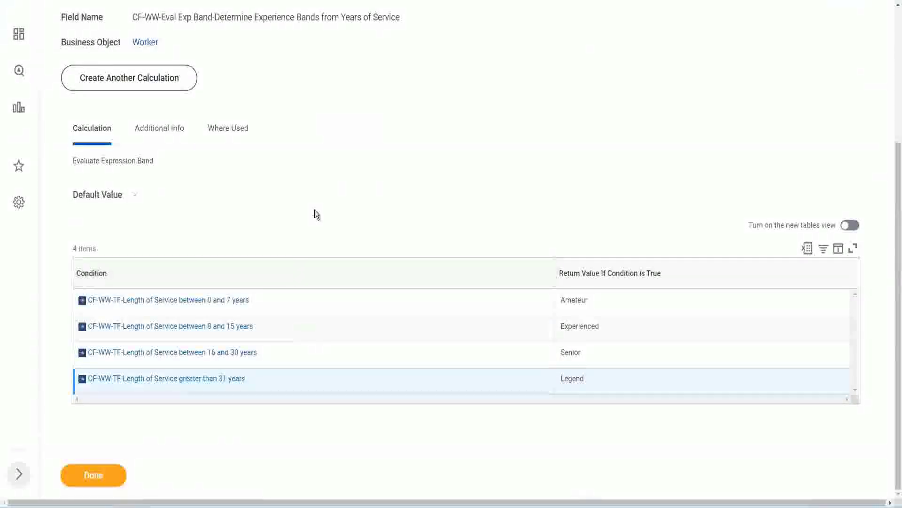
scroll(315, 211, "up", 2)
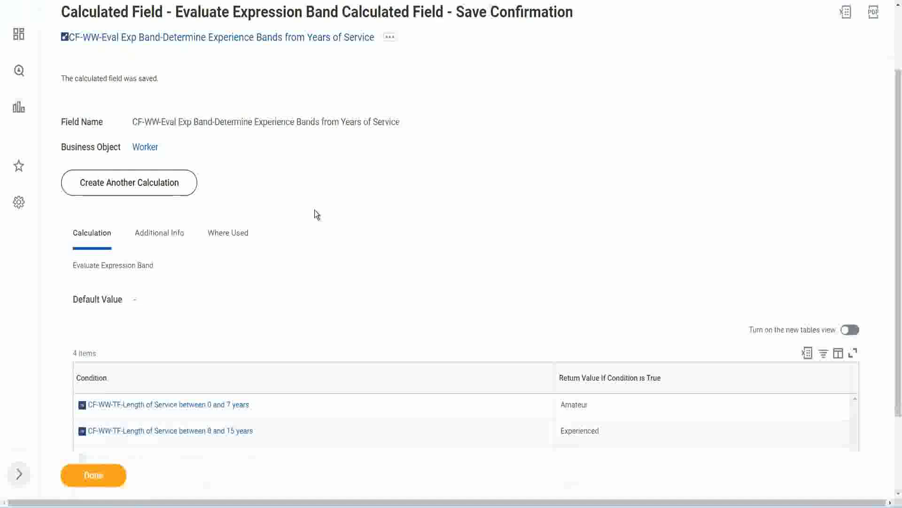
scroll(314, 210, "down", 2)
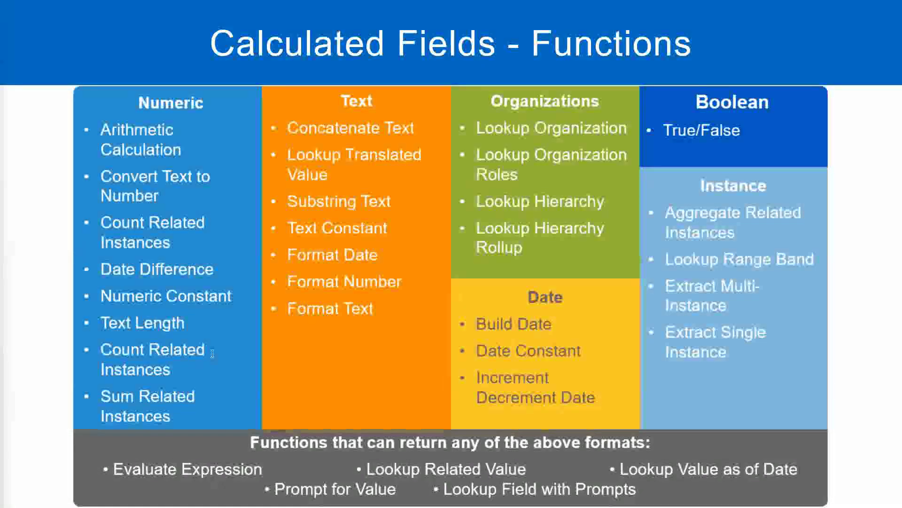
key("alt+Tab")
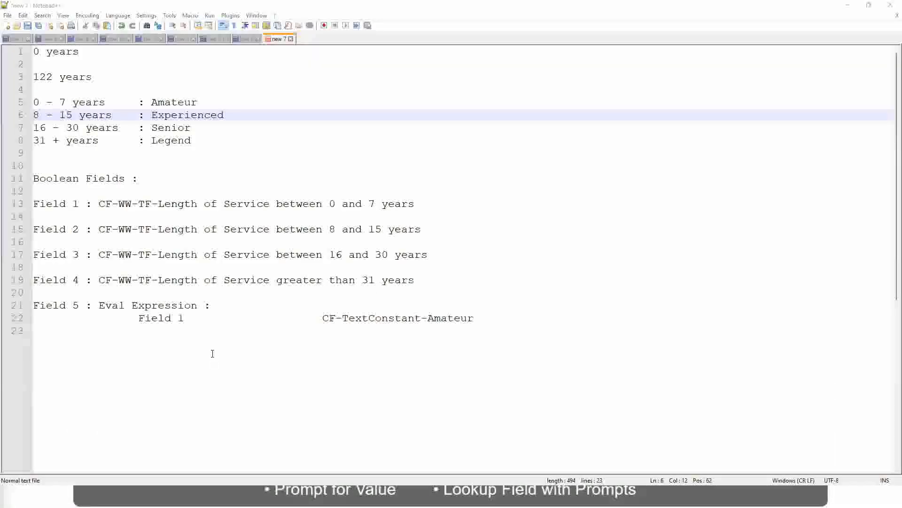
key("alt+Tab")
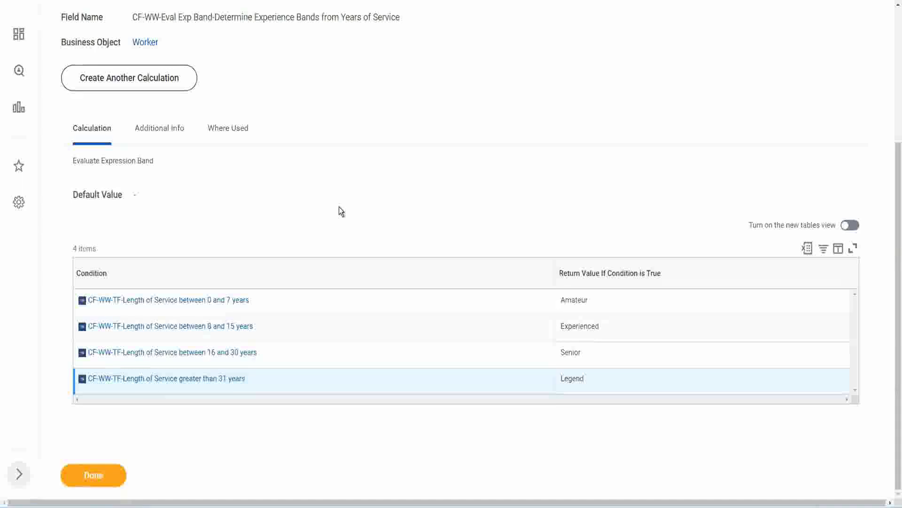
scroll(339, 207, "up", 1)
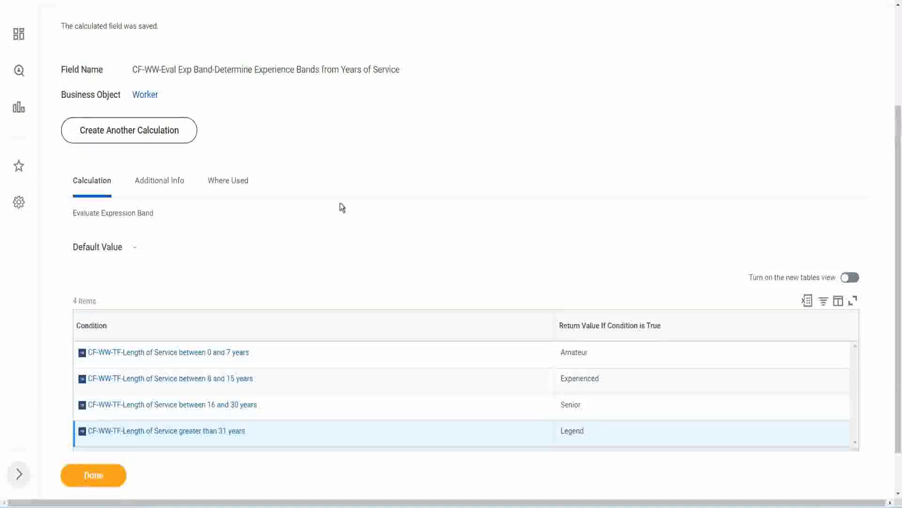
scroll(339, 202, "up", 3)
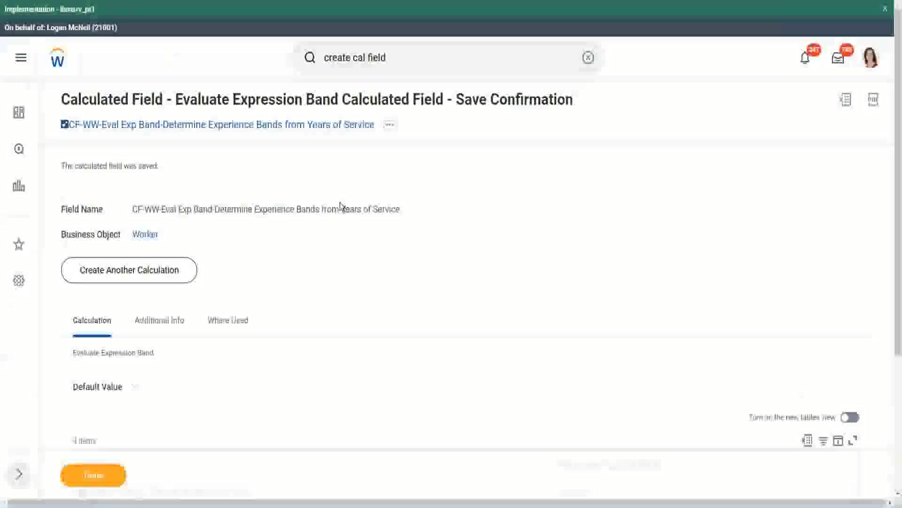
scroll(340, 202, "down", 4)
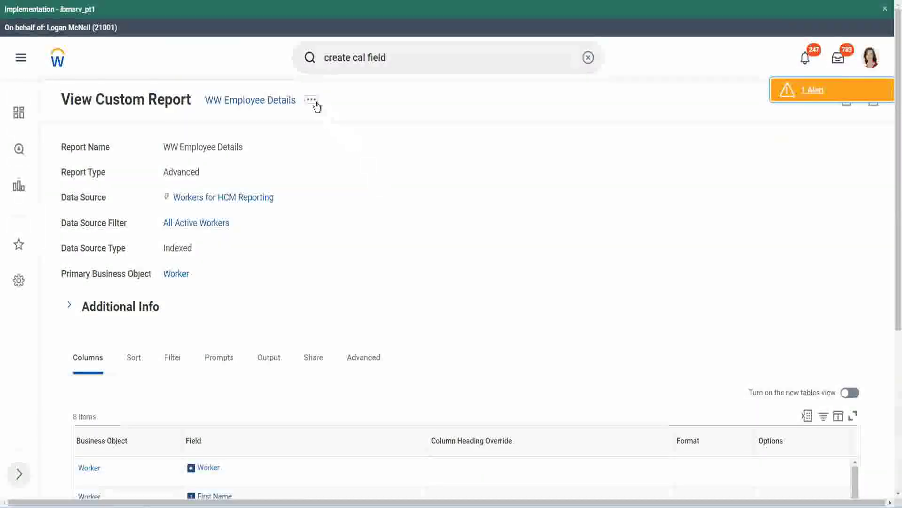
Step: Open the custom report WW Employee Details for editing
left_click(311, 99)
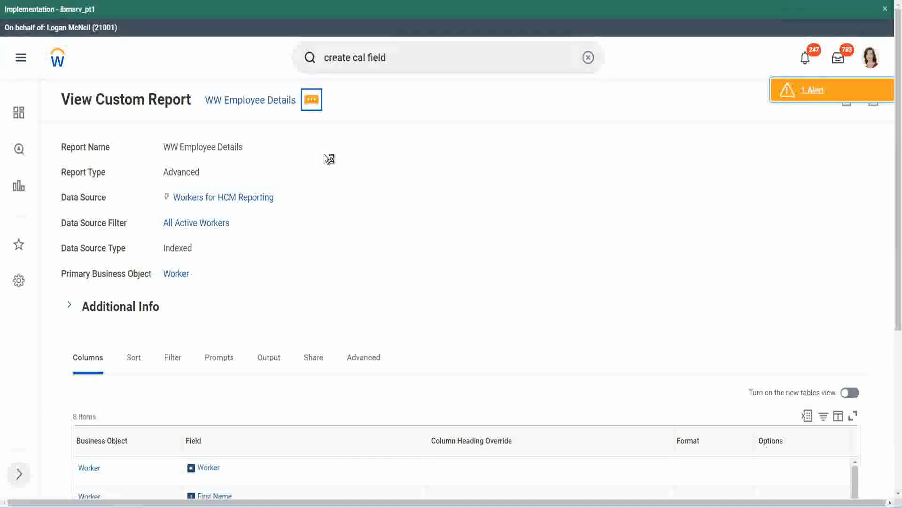
mouse_move(366, 153)
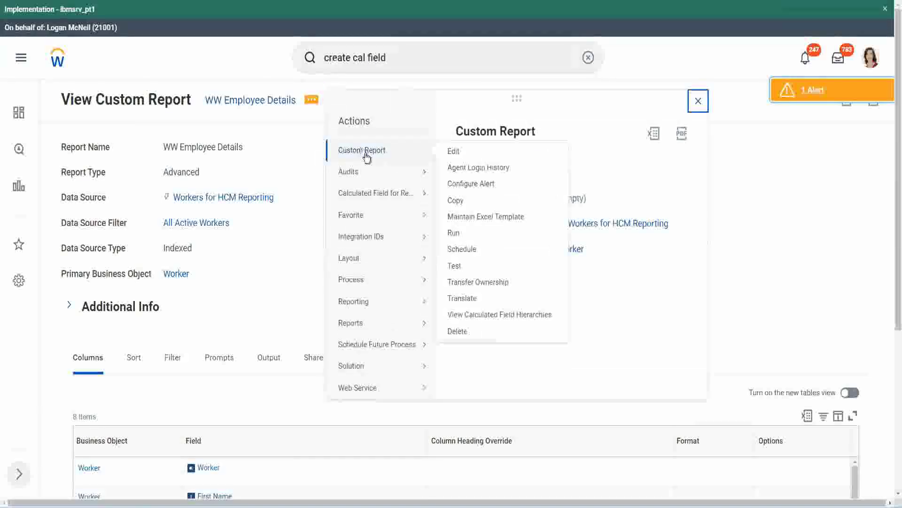
left_click(458, 153)
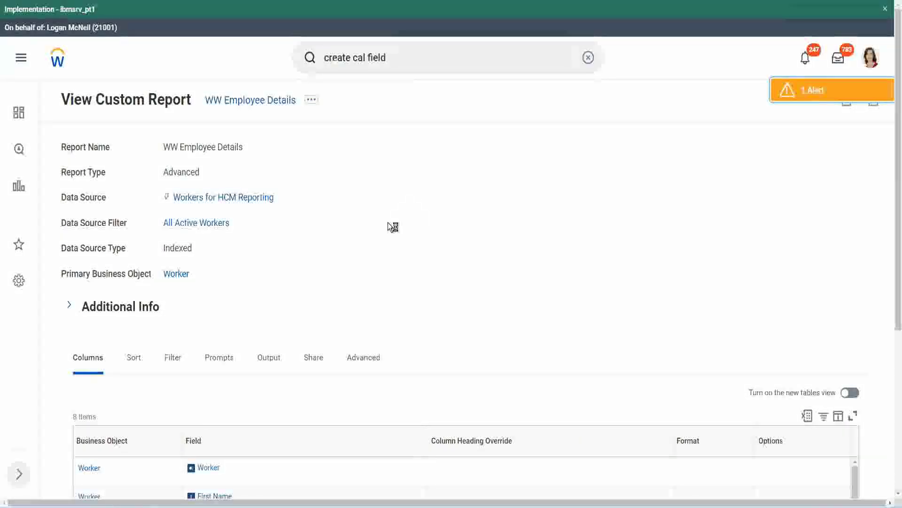
scroll(388, 222, "down", 1)
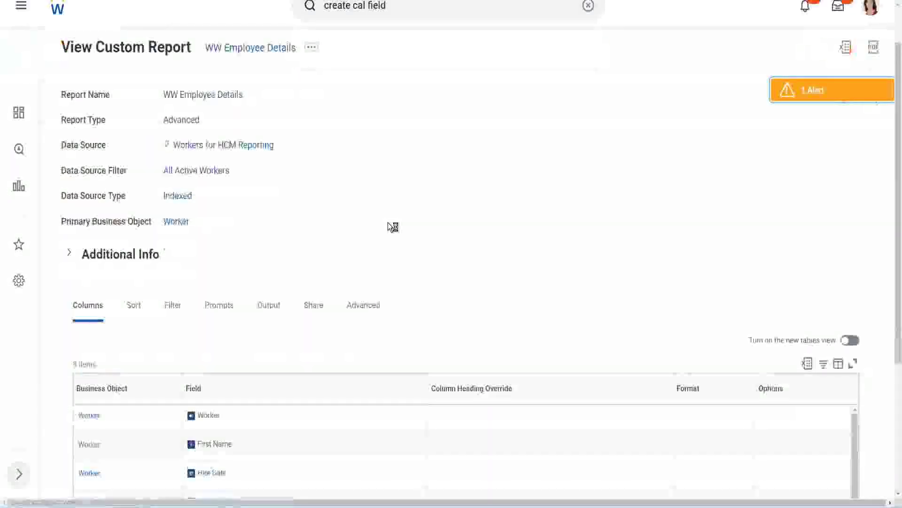
scroll(387, 227, "down", 4)
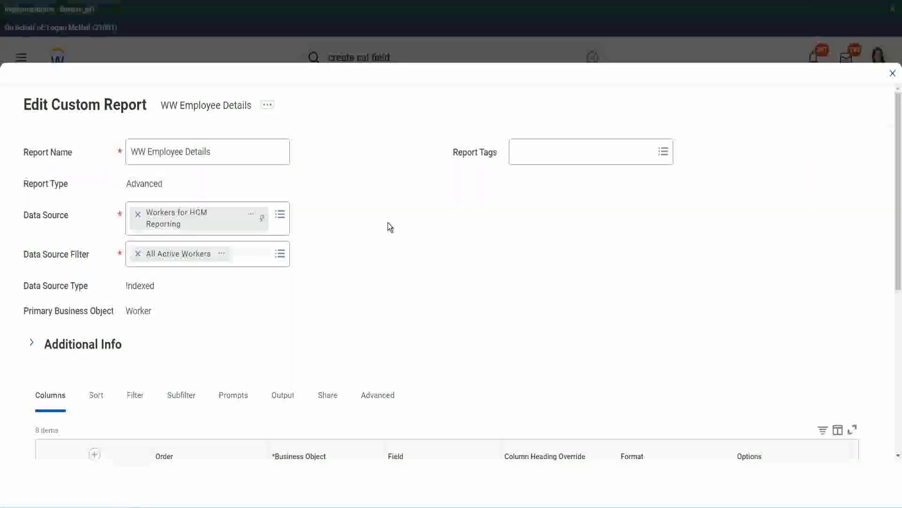
Step: Add a Worker column below Experience Bands and fill its field search with the copied name of the existing CF-WW-Eval Exp-Derive Experience Bands field
scroll(388, 226, "down", 8)
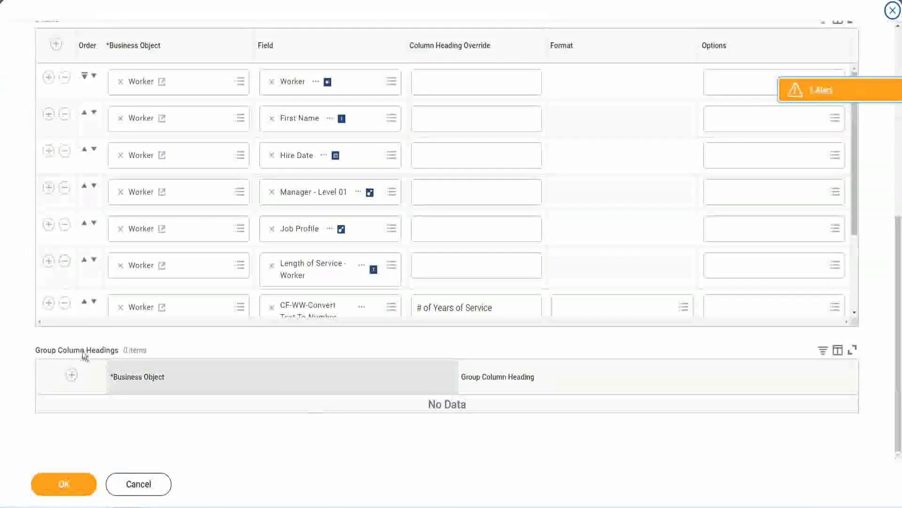
scroll(190, 230, "down", 3)
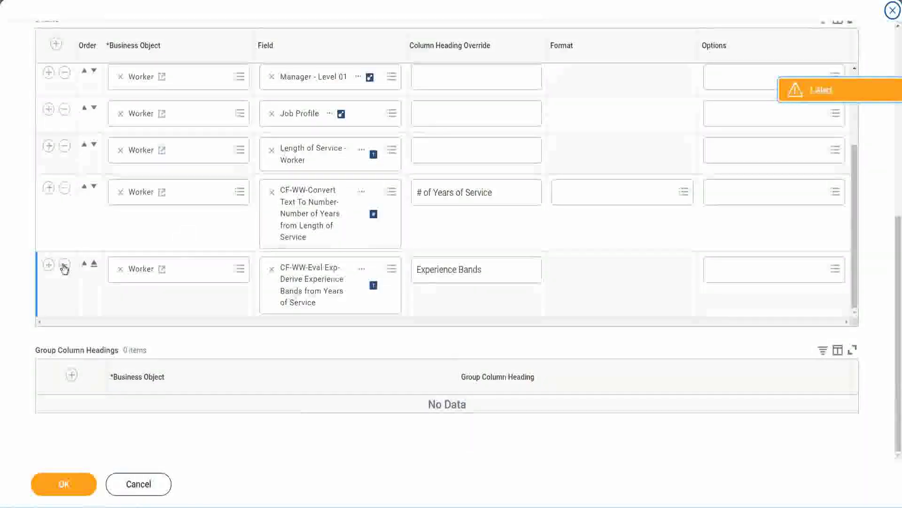
left_click(48, 264)
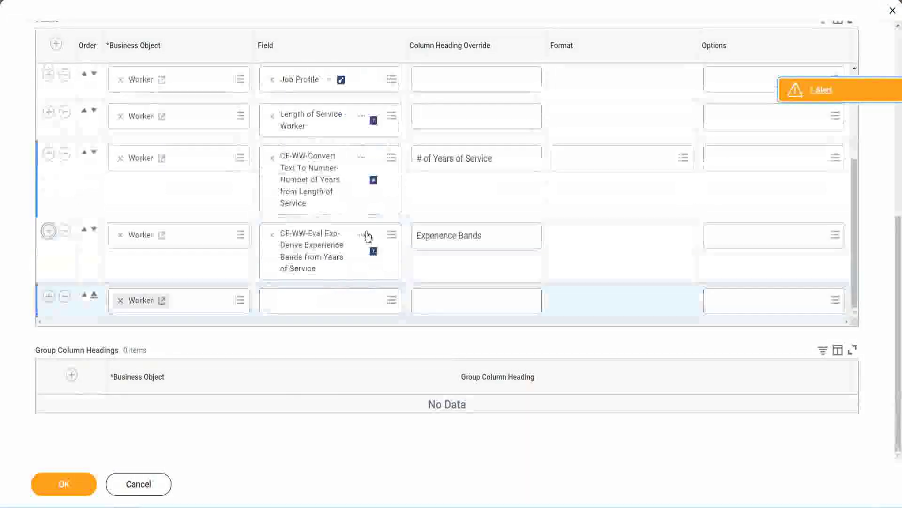
right_click(314, 254)
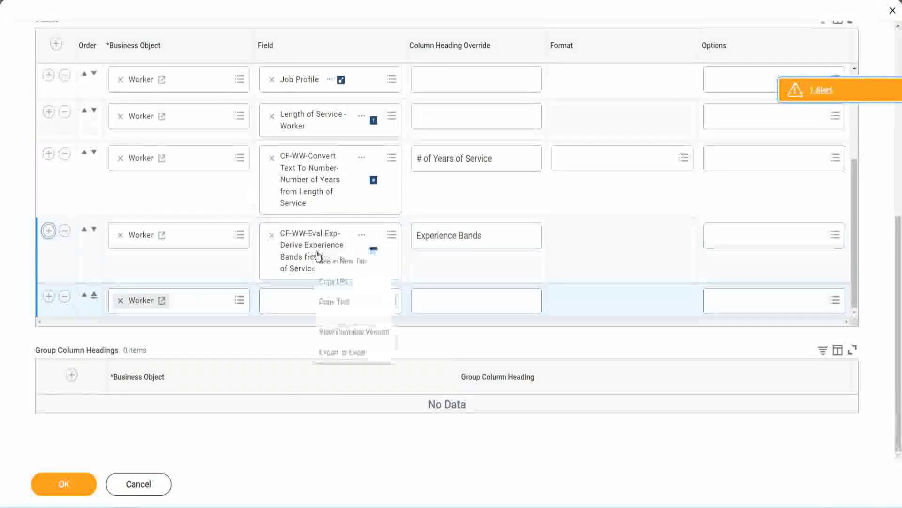
left_click(343, 302)
left_click(325, 306)
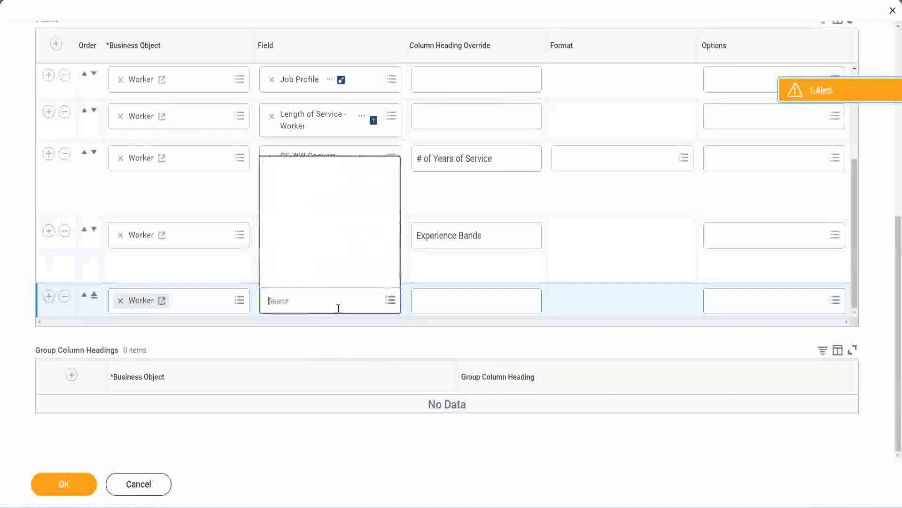
key("ctrl+v")
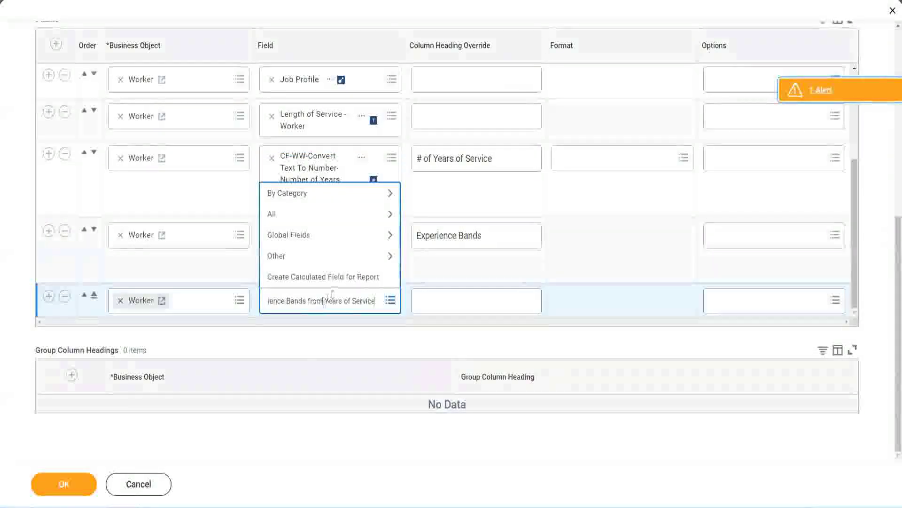
Step: Change the field search to "CF-WW-Eval Exp Band" and select CF-WW-Eval Exp Band-Determine Experience Bands from Years of Service for the new column
left_click_drag(272, 294, 227, 298)
left_click(320, 301)
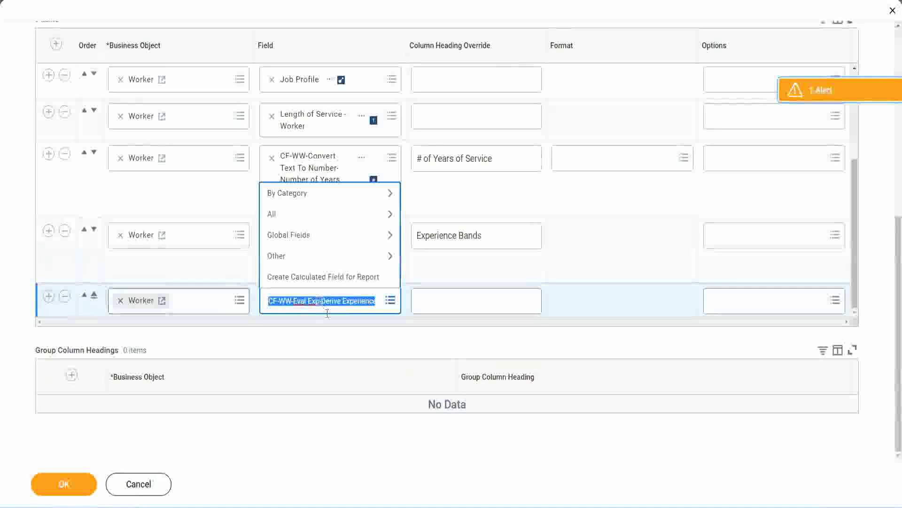
type("Band")
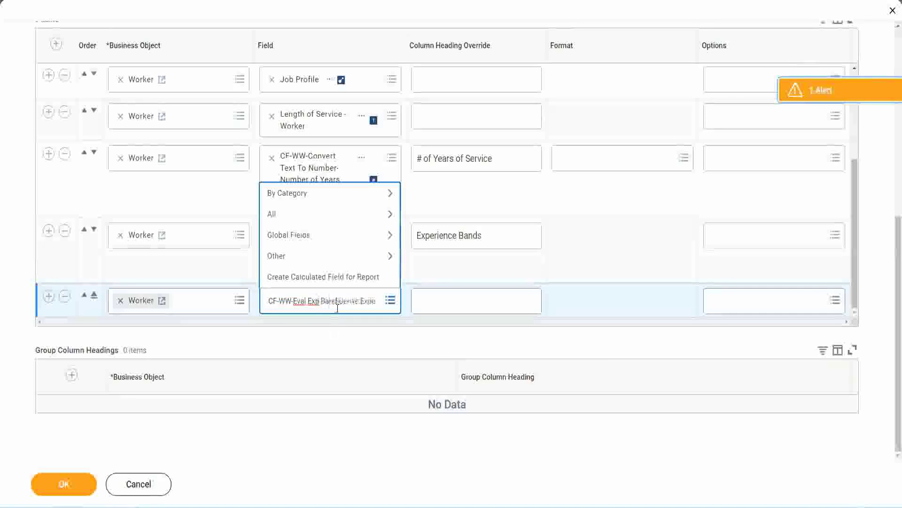
key("Delete")
key("Delete")
key("Delete")
key("Delete")
key("Delete")
key("Delete")
key("Delete")
key("Delete")
key("Delete")
key("Delete")
key("Delete")
key("Delete")
key("Delete")
key("Delete")
key("Delete")
key("Delete")
key("Delete")
key("Delete")
key("Delete")
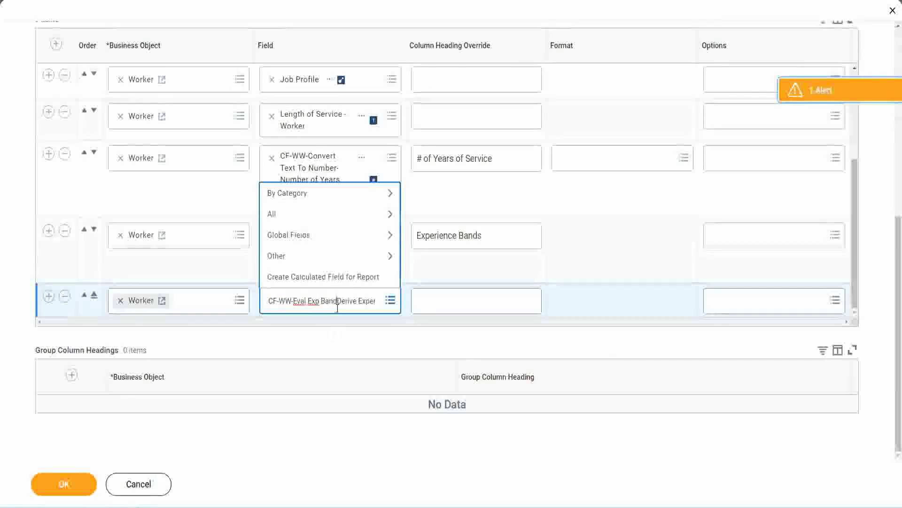
key("Delete")
key("Delete")
key("Delete")
key("Delete")
key("Delete")
key("Delete")
key("Delete")
key("Delete")
key("Delete")
key("Delete")
key("Delete")
key("Delete")
key("Delete")
key("Delete")
key("Delete")
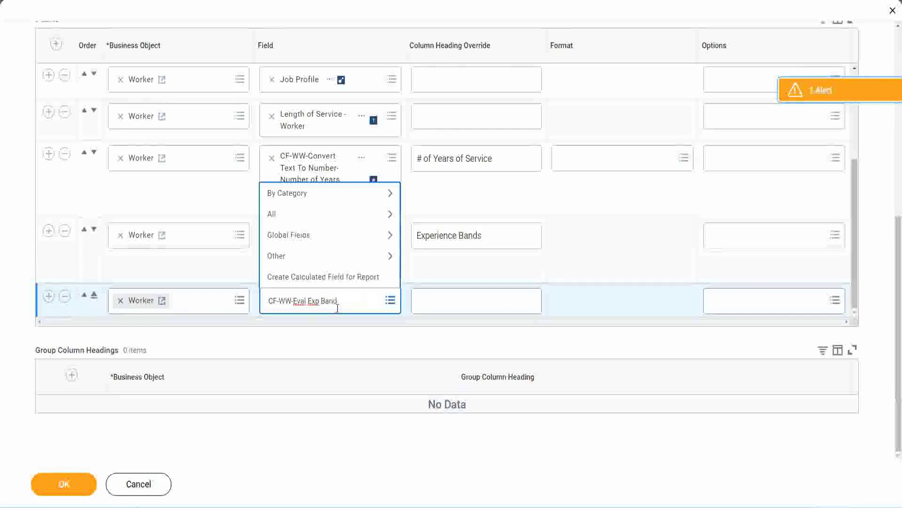
key("Return")
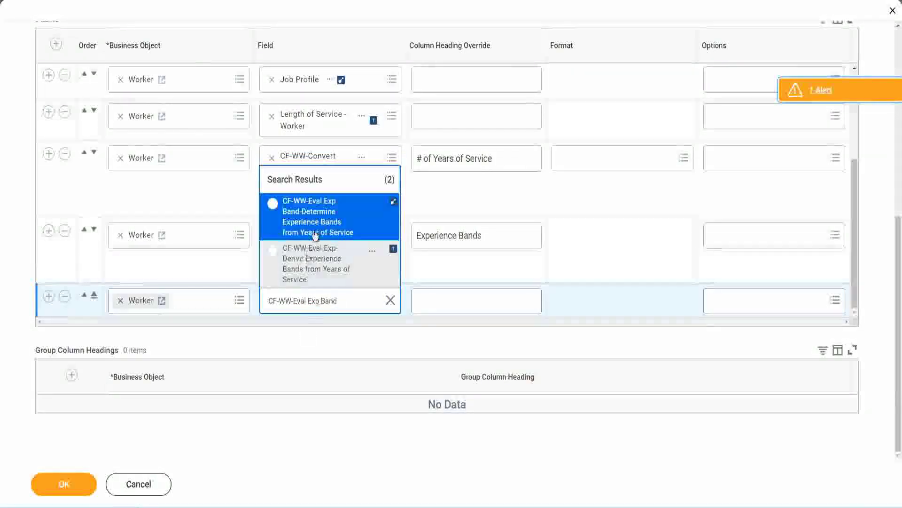
left_click(329, 222)
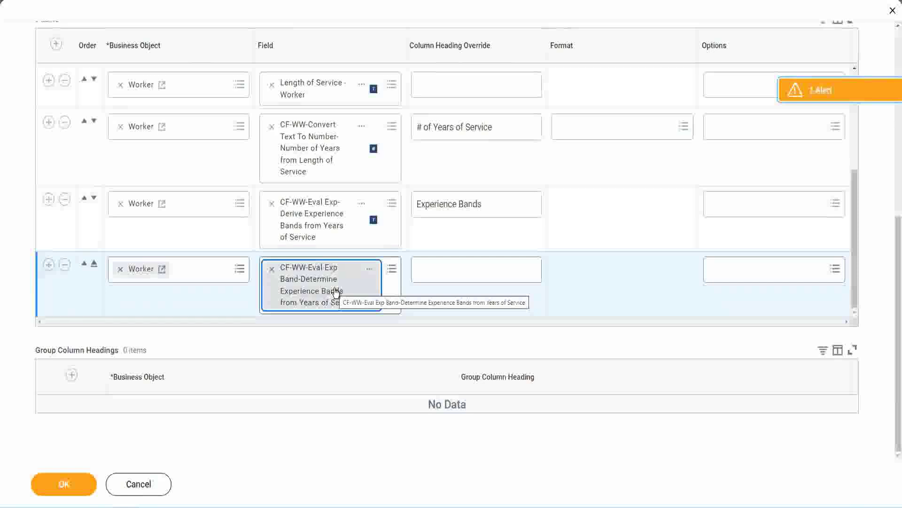
Step: Set the new column's heading override to "Experience Bands (Eval Exp Bands)", reusing the heading from the row above, and save the report
left_click(496, 204)
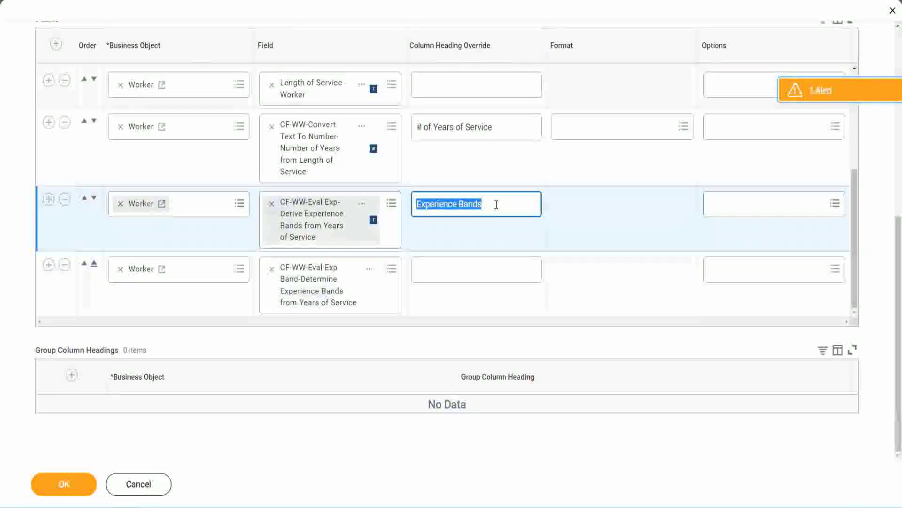
left_click(438, 268)
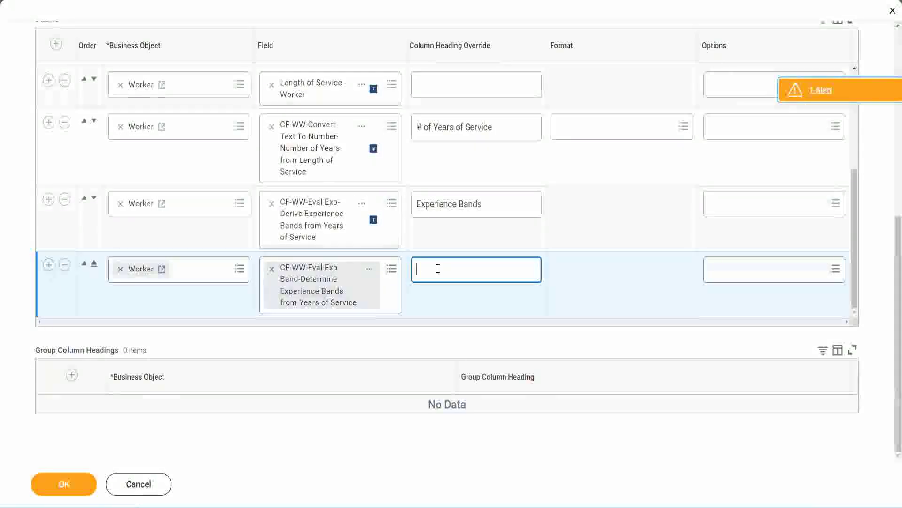
key("ctrl+v")
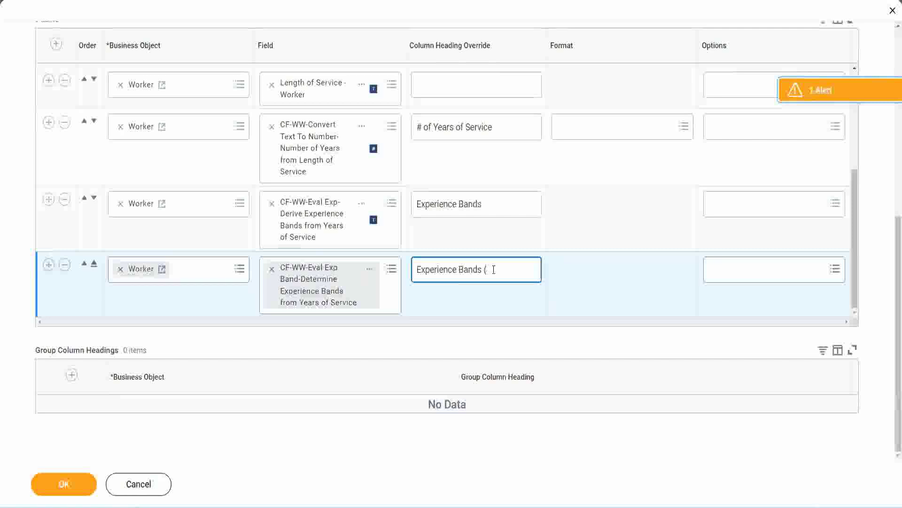
type("(Eval E")
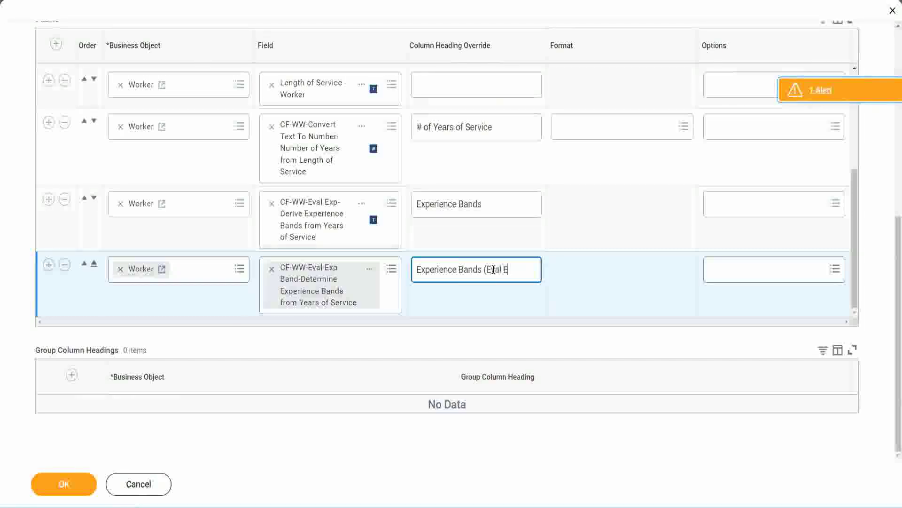
type("xp Bands)")
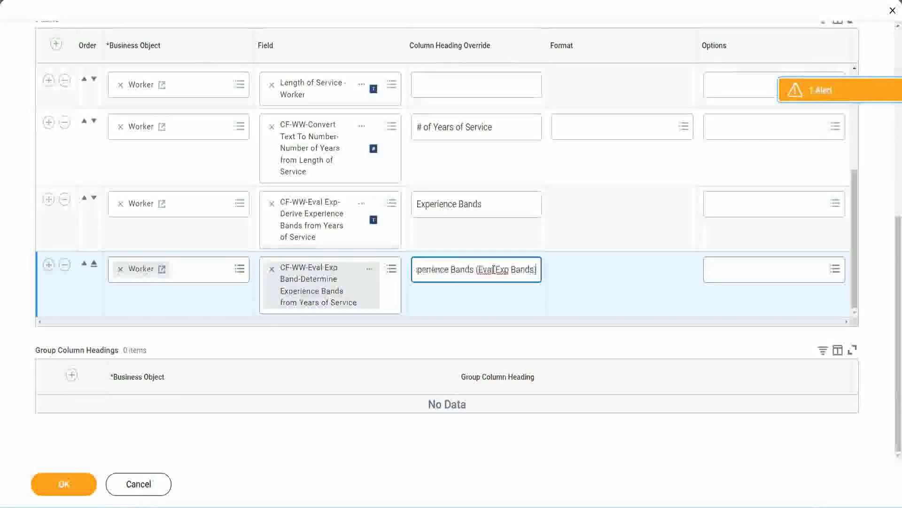
double_click(503, 270)
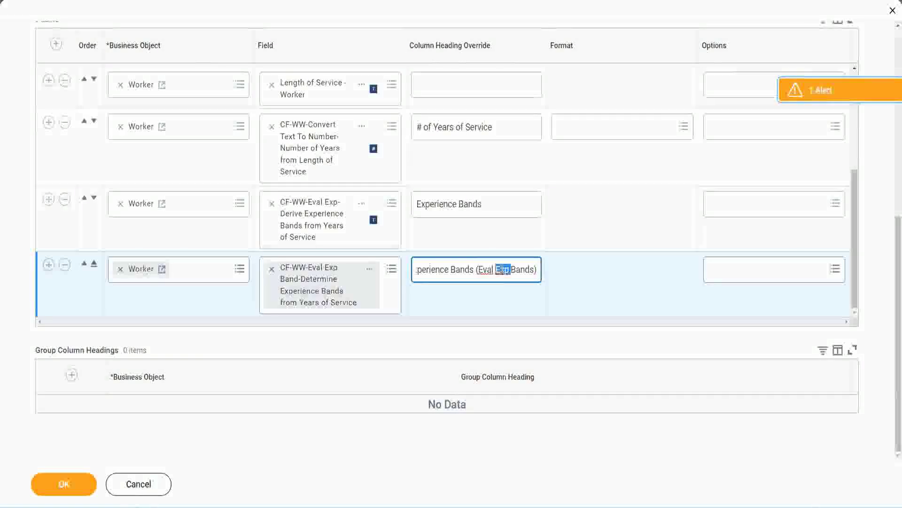
left_click(519, 265)
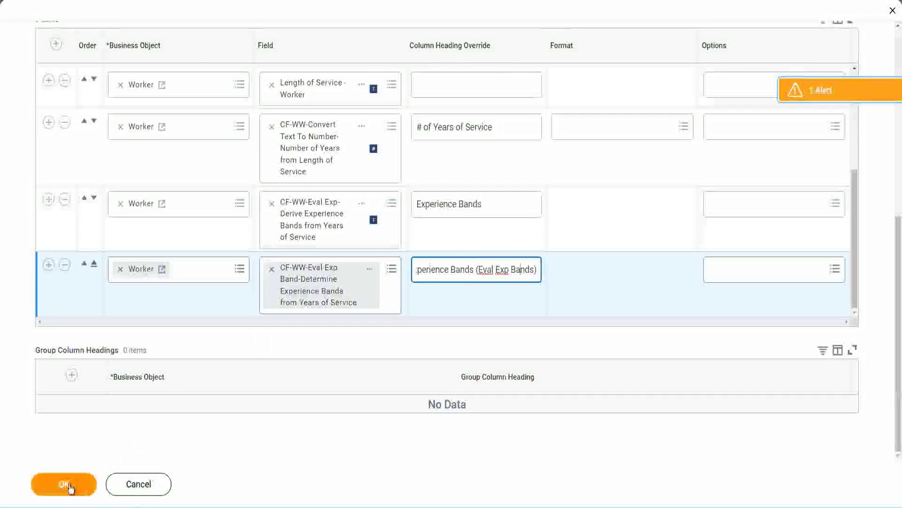
left_click(66, 485)
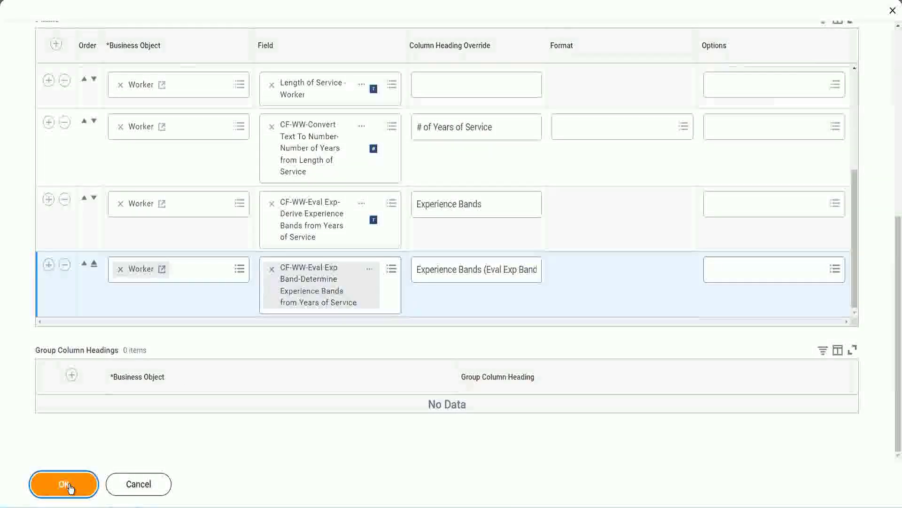